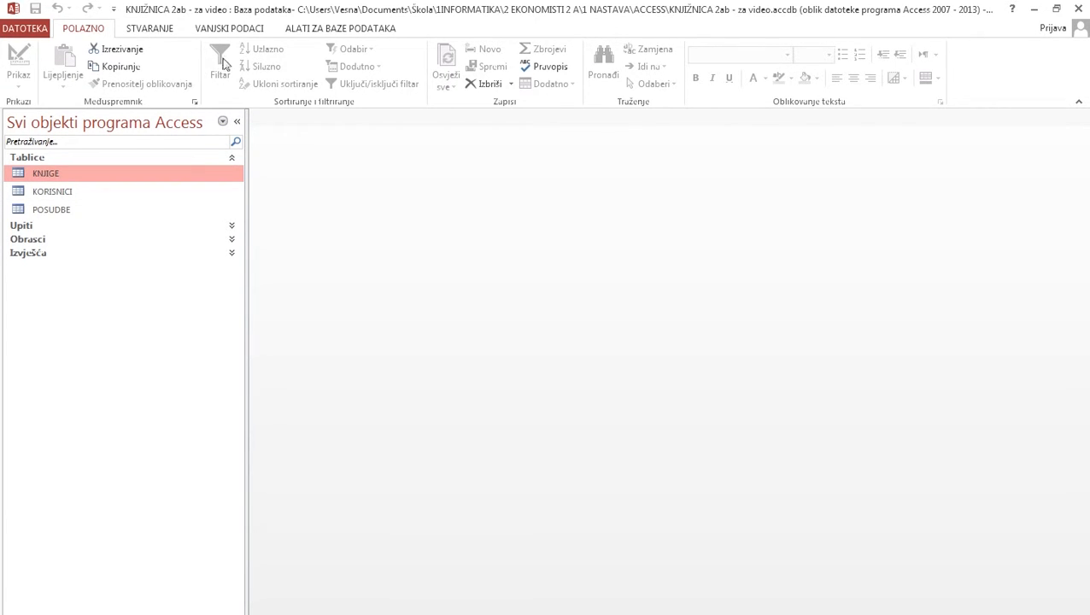
Create a new query in Design view based on the KNJIGE table and enlarge its field list to show all fields.
left_click(145, 32)
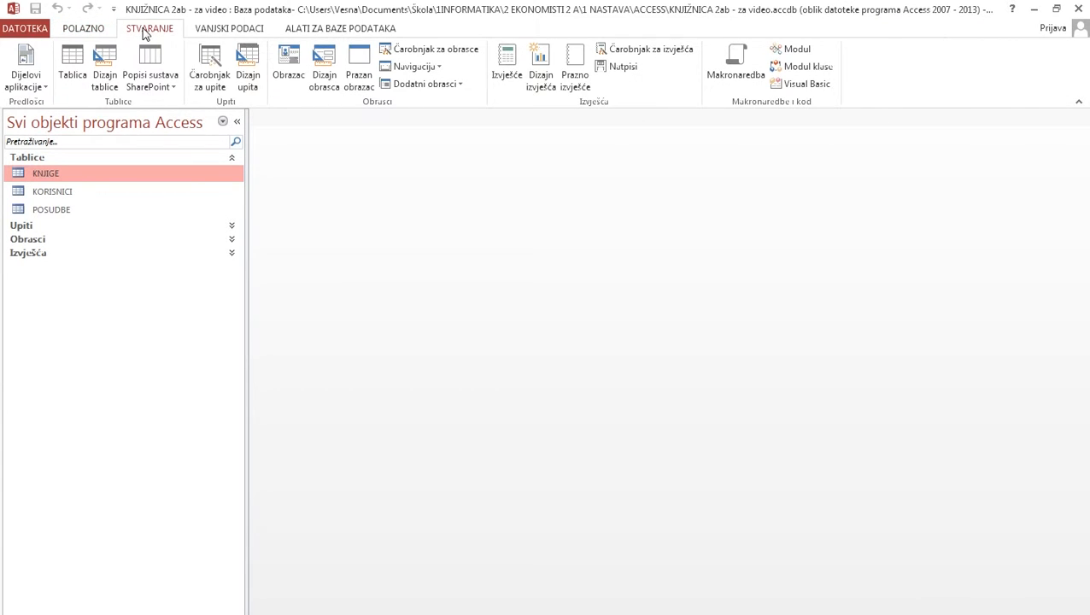
left_click(249, 77)
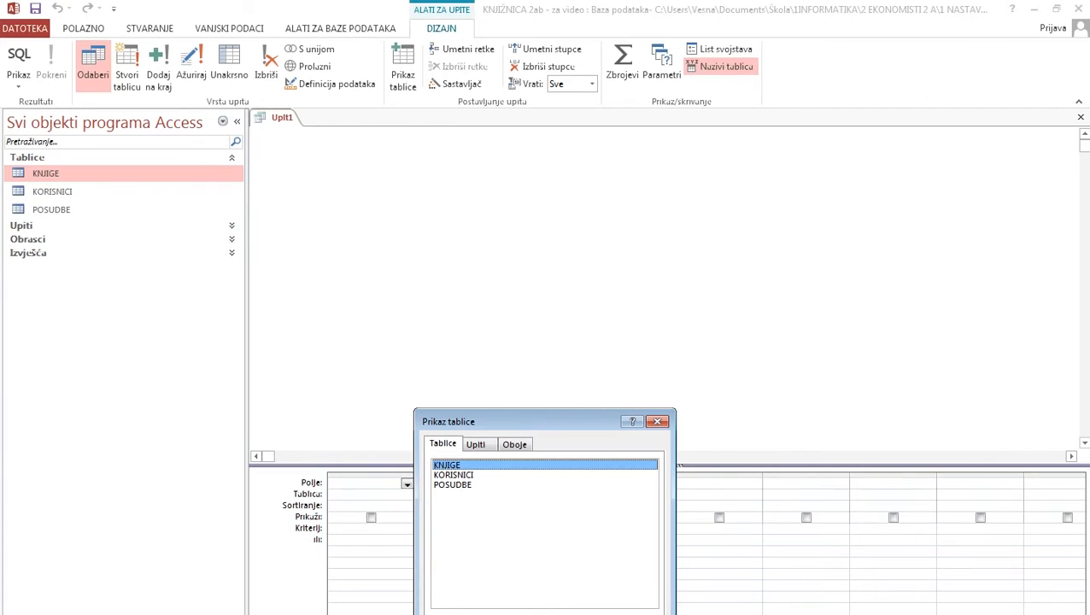
left_click(567, 614)
left_click(632, 613)
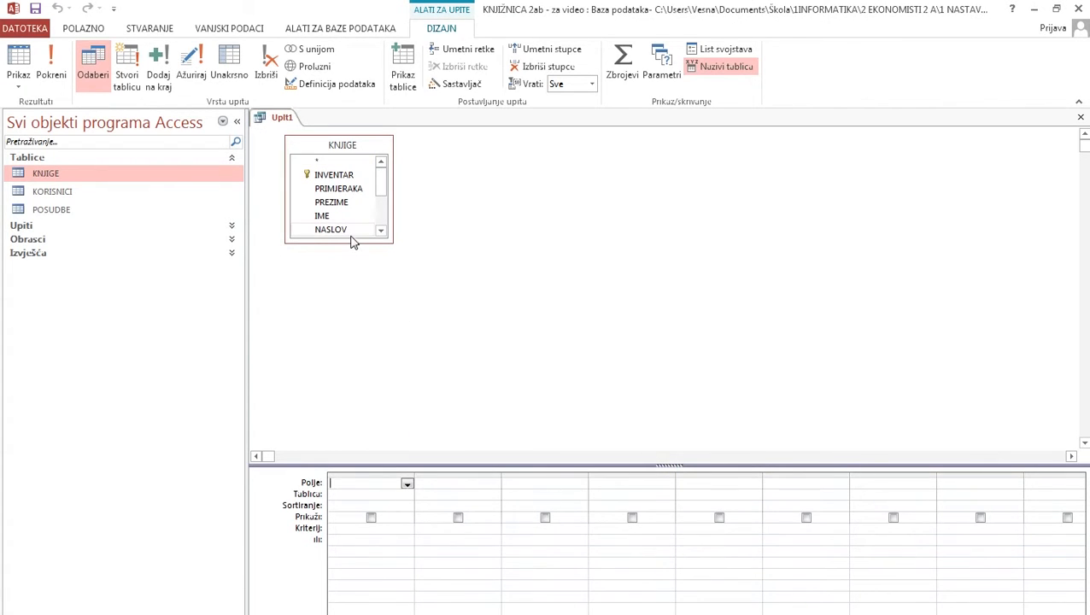
left_click_drag(353, 243, 353, 333)
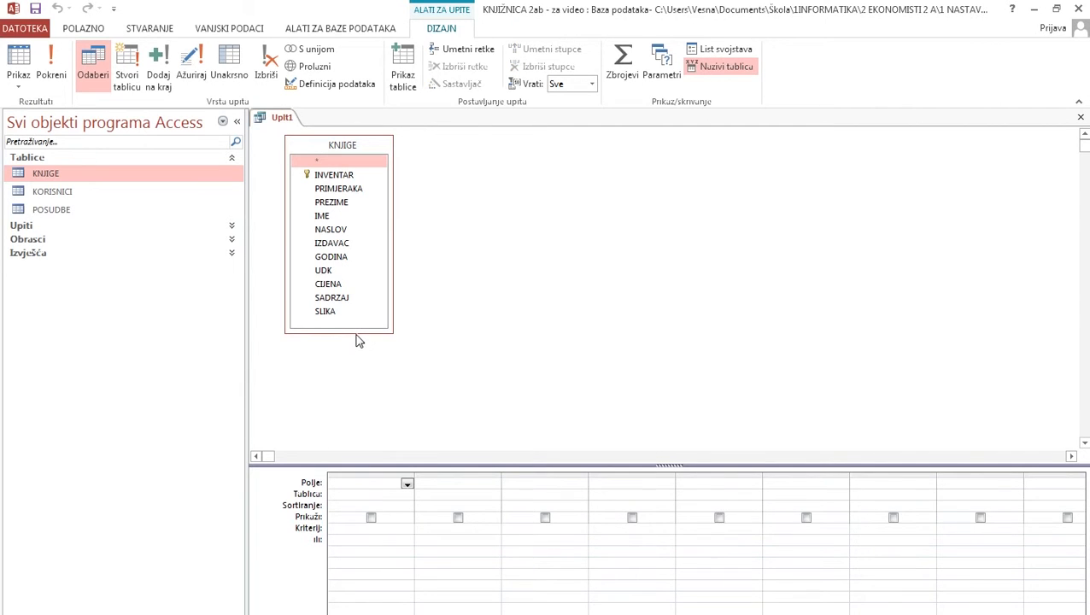
Add the Ukupno totals row to the query grid and look through its list of aggregate functions.
left_click(624, 60)
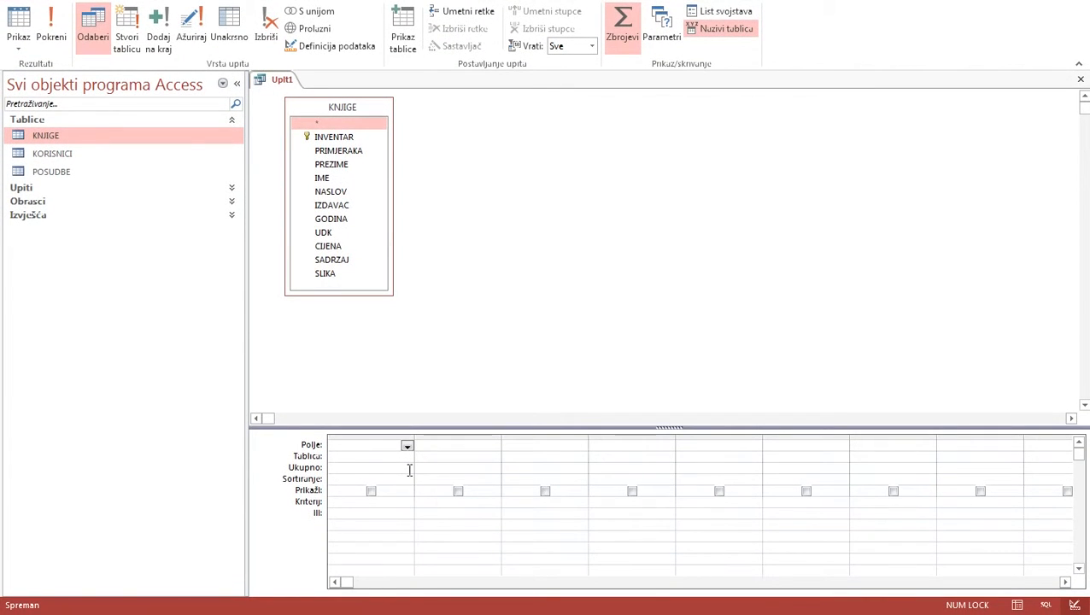
left_click(408, 469)
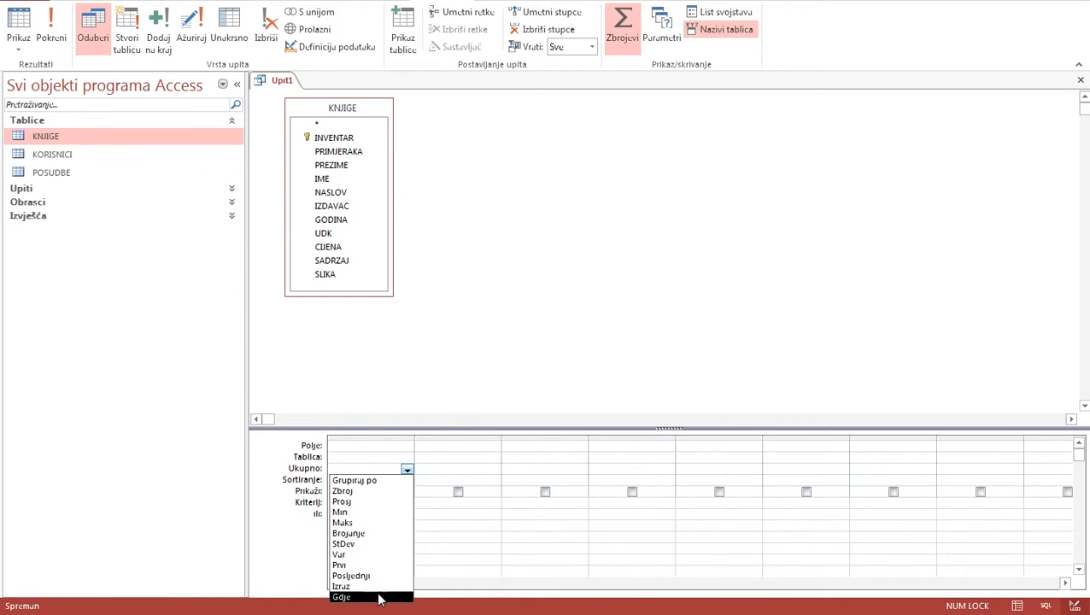
left_click(418, 356)
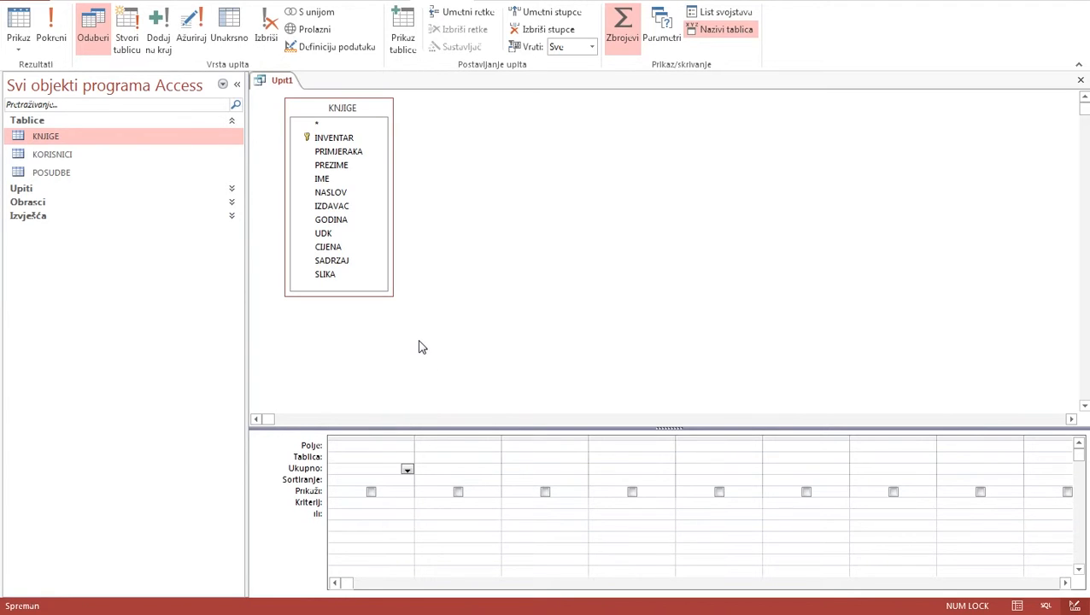
Add the PRIMJERAKA field to the first query column and set its total to Zbroj.
left_click(406, 447)
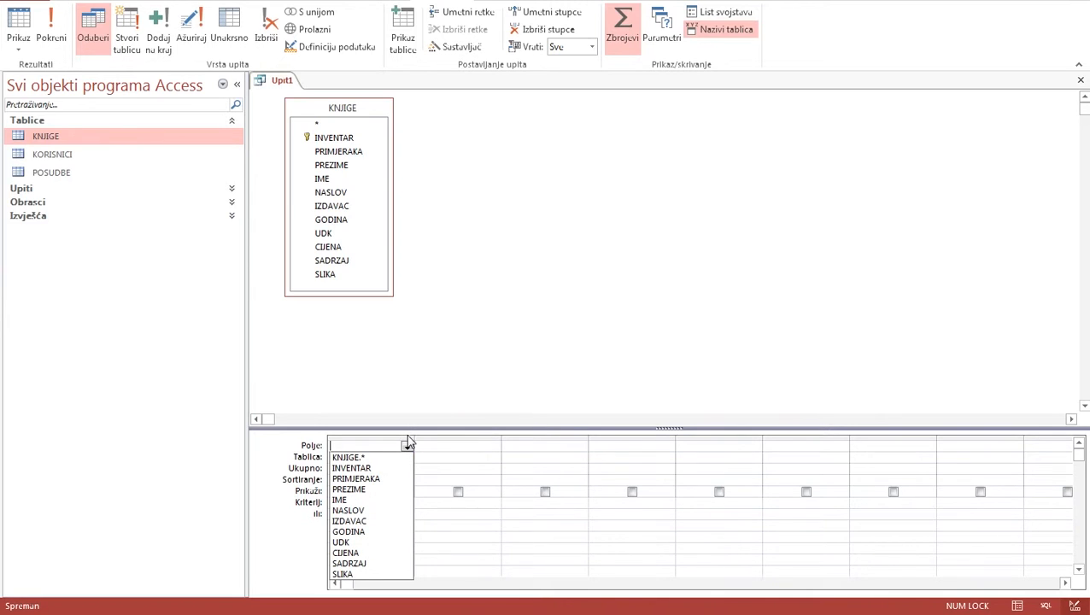
double_click(350, 152)
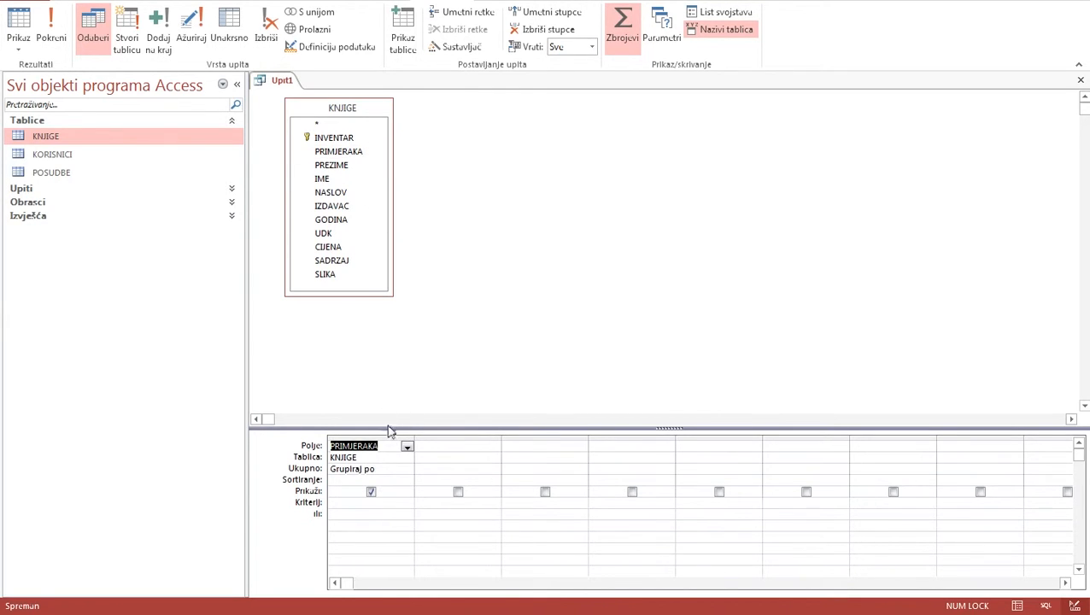
left_click(407, 469)
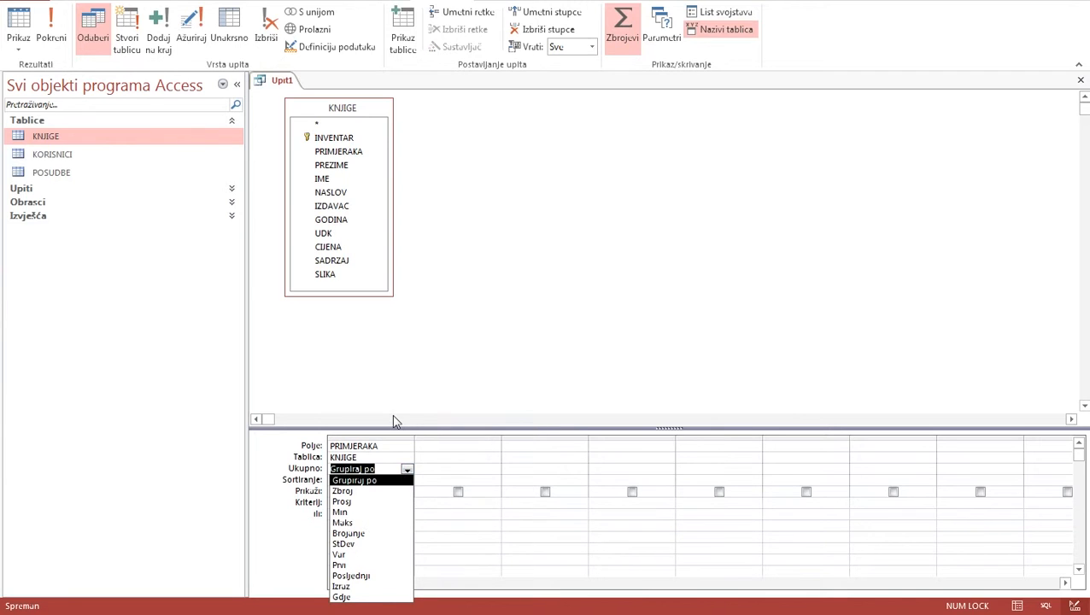
left_click(354, 494)
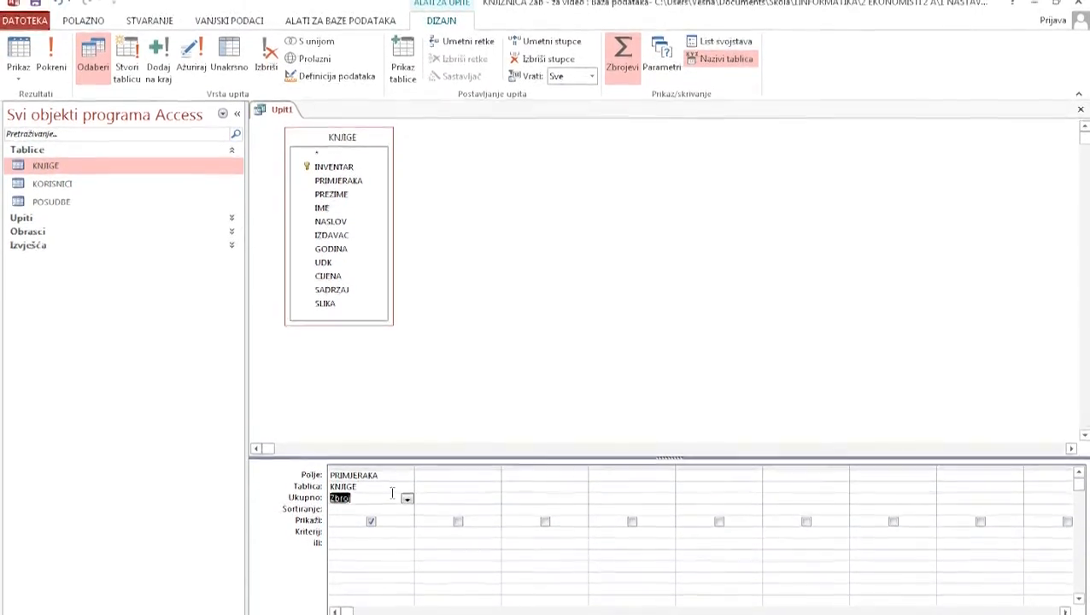
Run the query and widen the result column to read its full heading, returning to Design view.
left_click(51, 64)
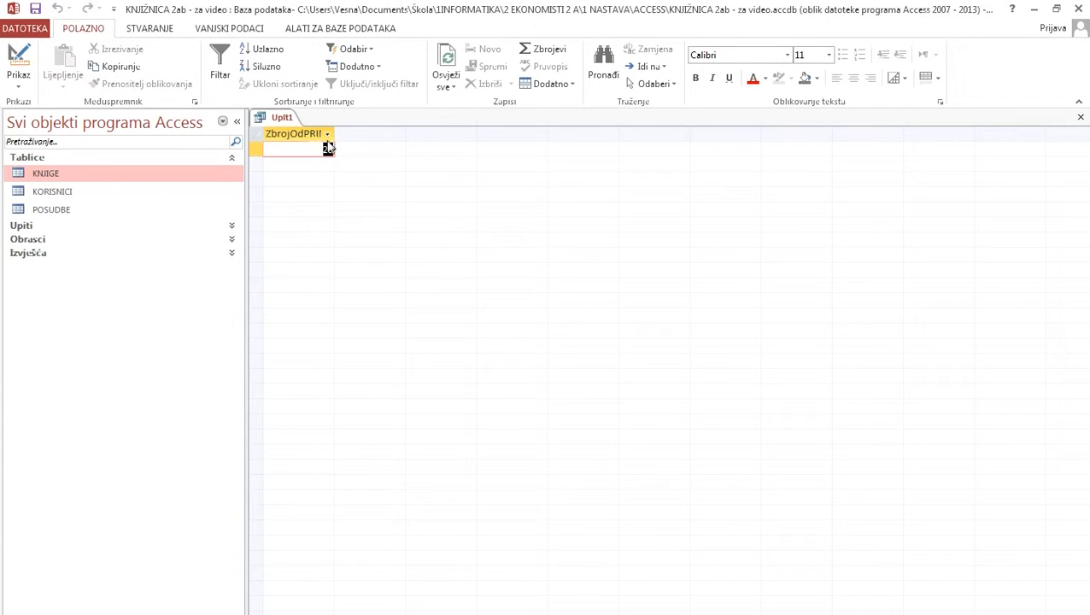
left_click_drag(334, 134, 384, 134)
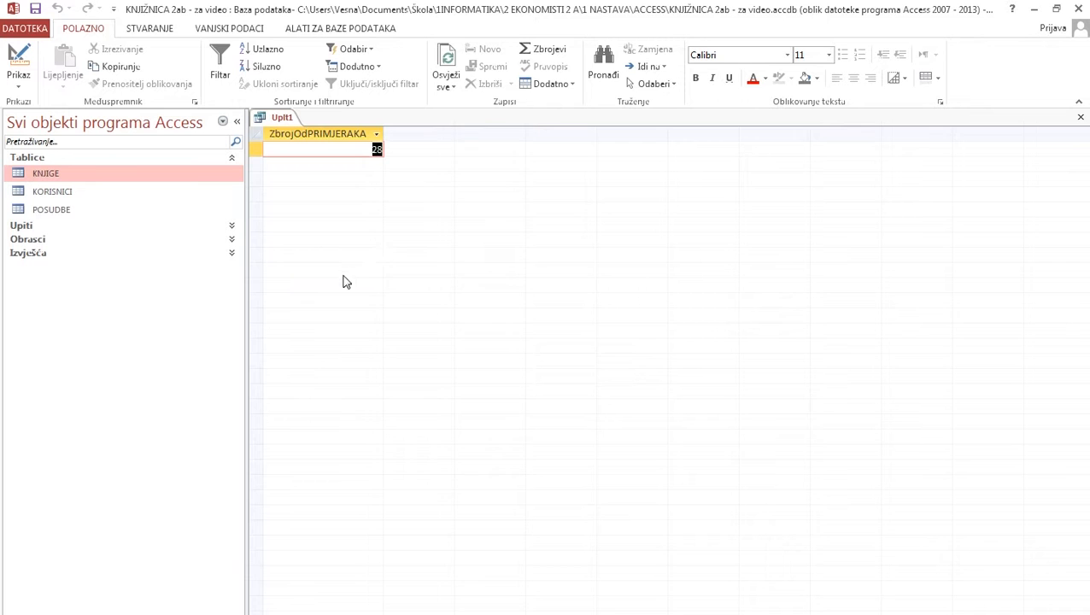
left_click(18, 82)
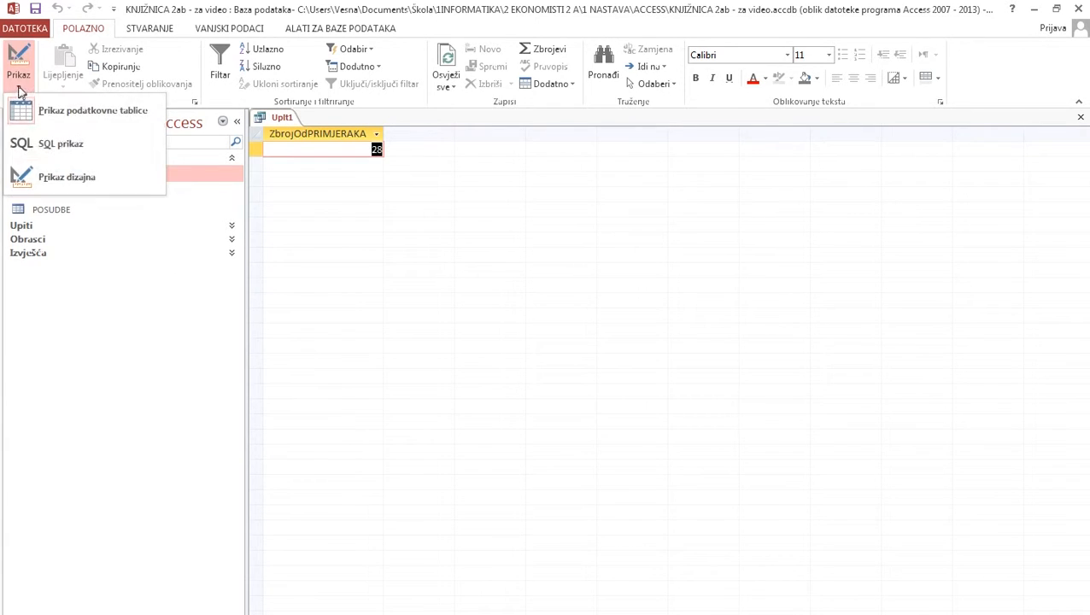
left_click(84, 189)
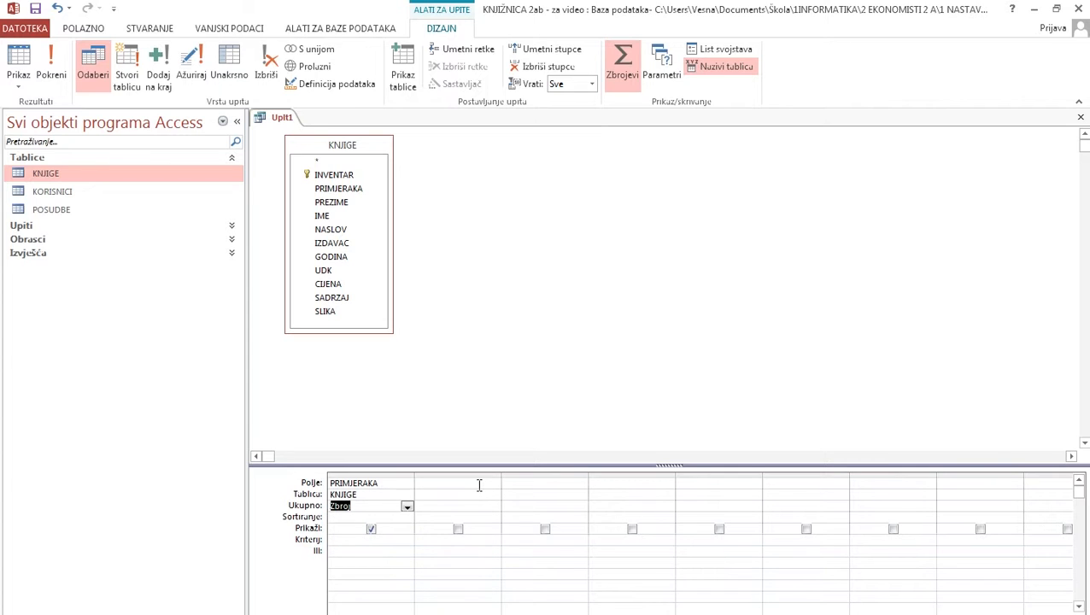
Widen the second query column, name its field "Vrijednost:" and open the expression builder for it.
left_click_drag(502, 476, 583, 476)
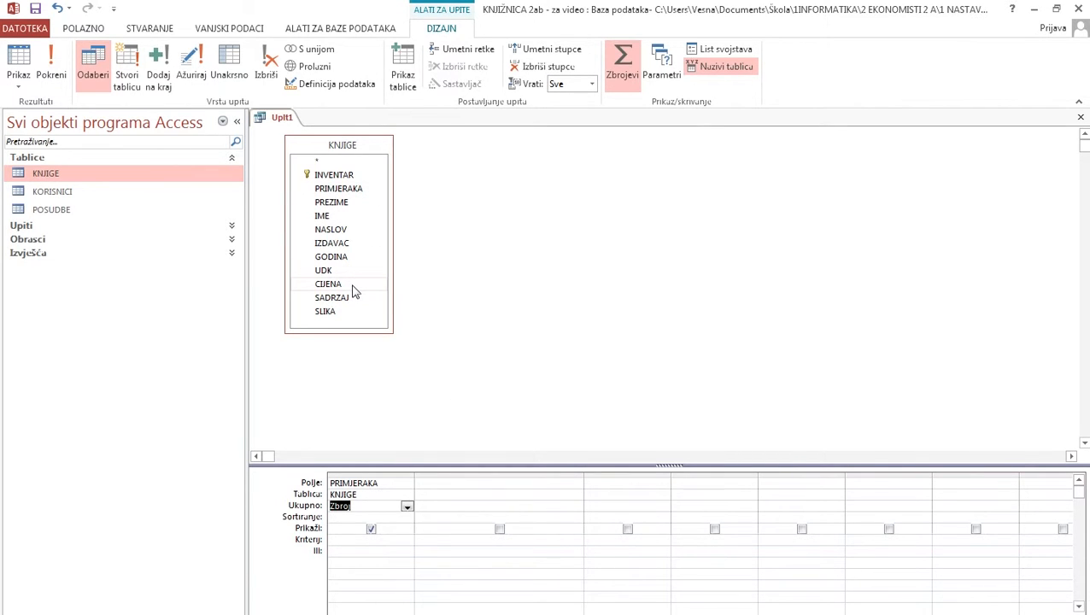
left_click(449, 485)
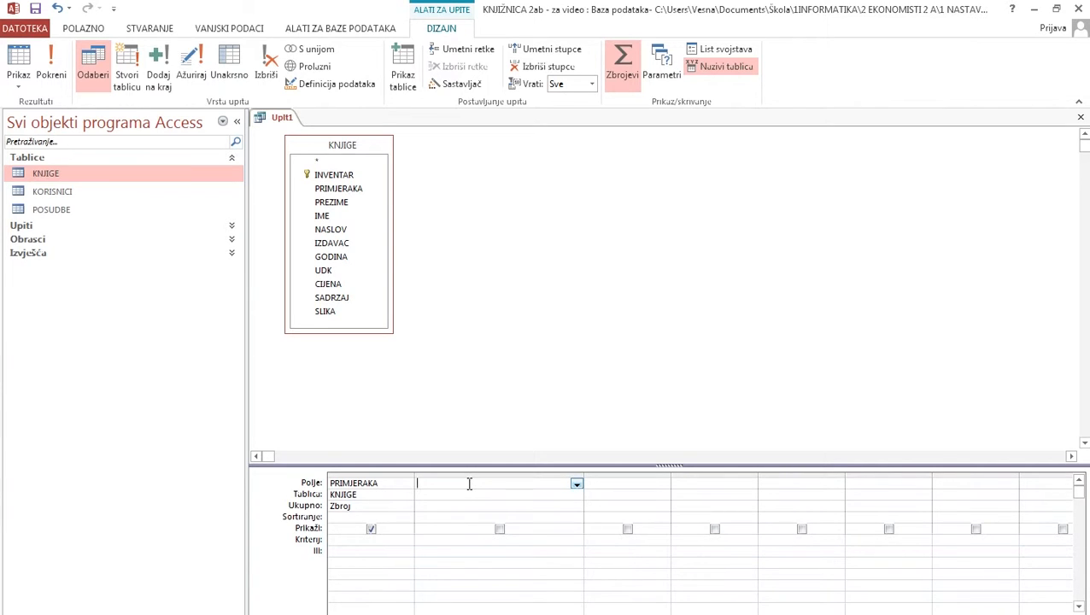
type("Vrijednost:")
left_click(450, 87)
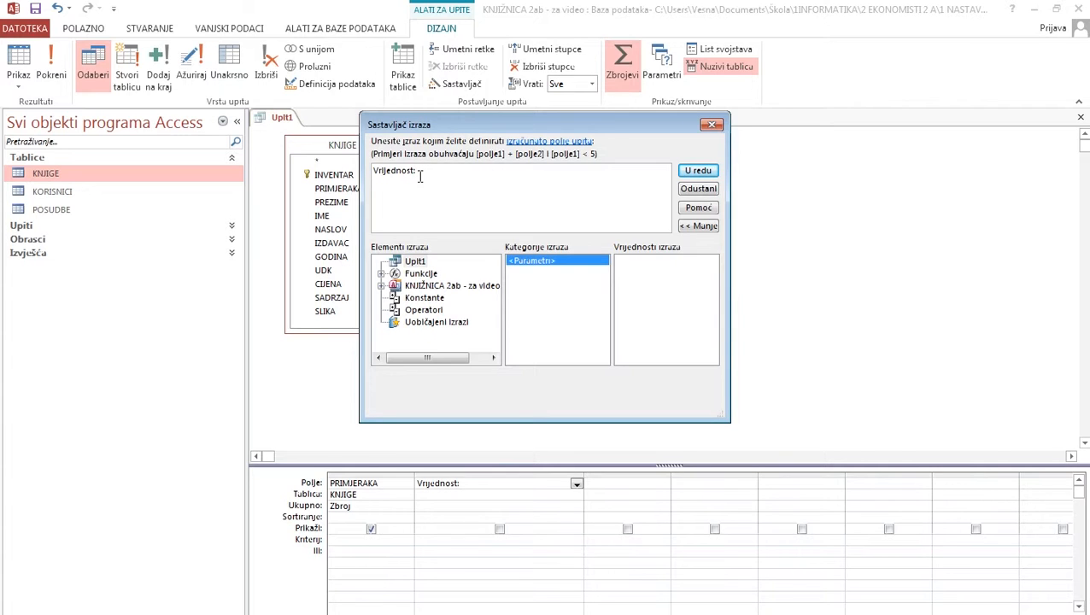
left_click_drag(482, 123, 536, 122)
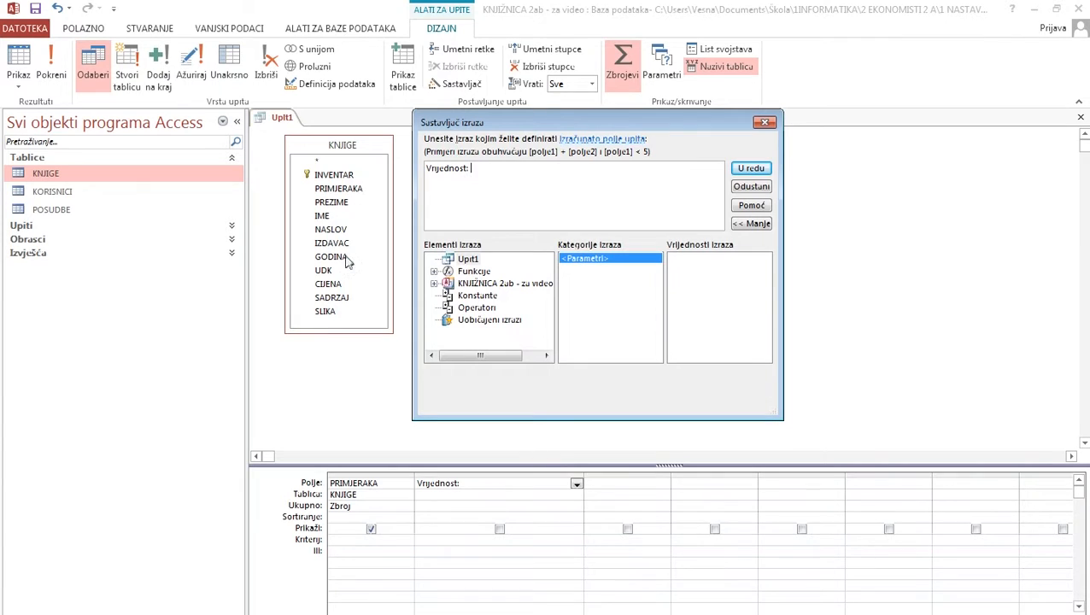
Insert the built-in Zbroj function after "Vrijednost:" and remove its placeholders, leaving empty parentheses.
double_click(475, 271)
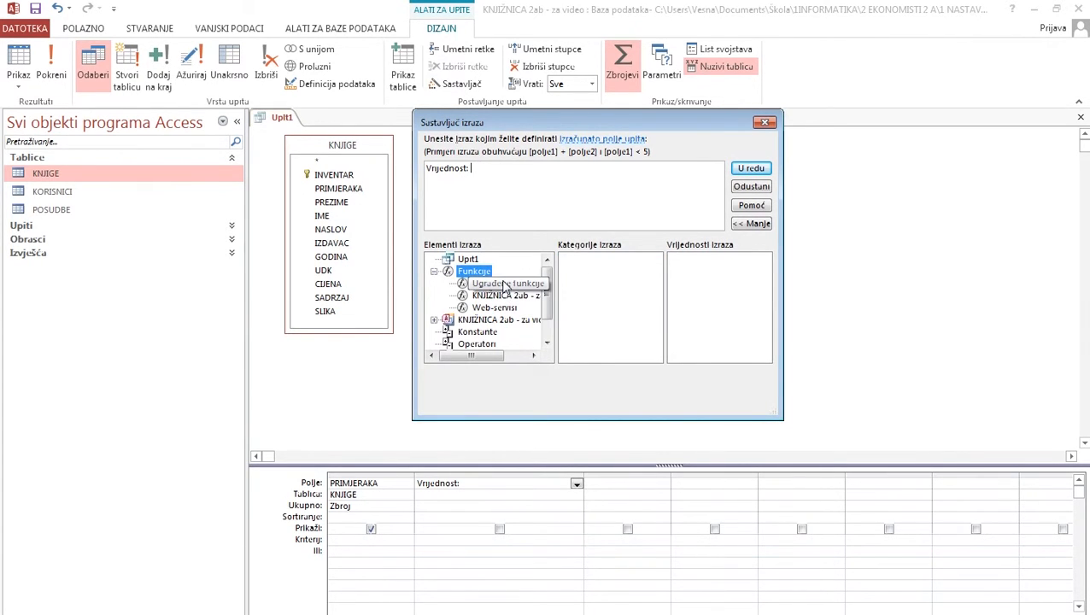
left_click(503, 283)
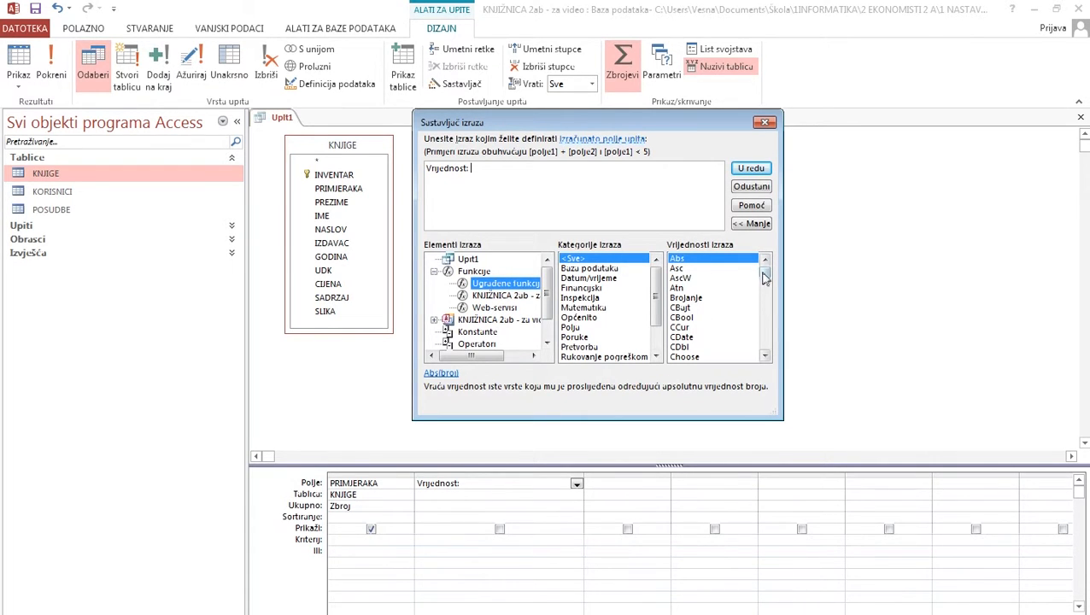
left_click_drag(765, 274, 766, 350)
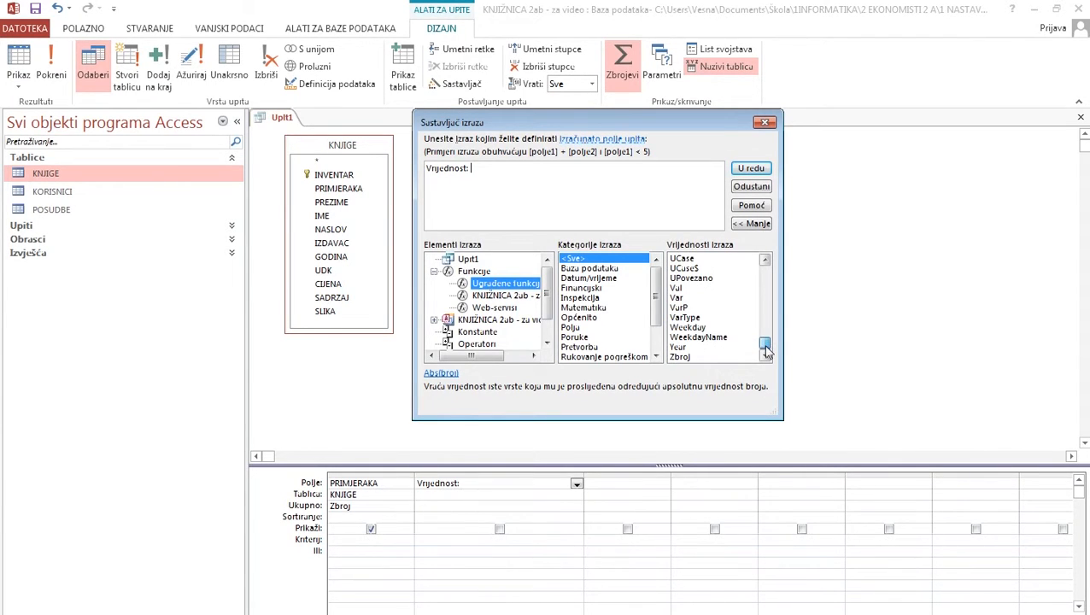
double_click(680, 356)
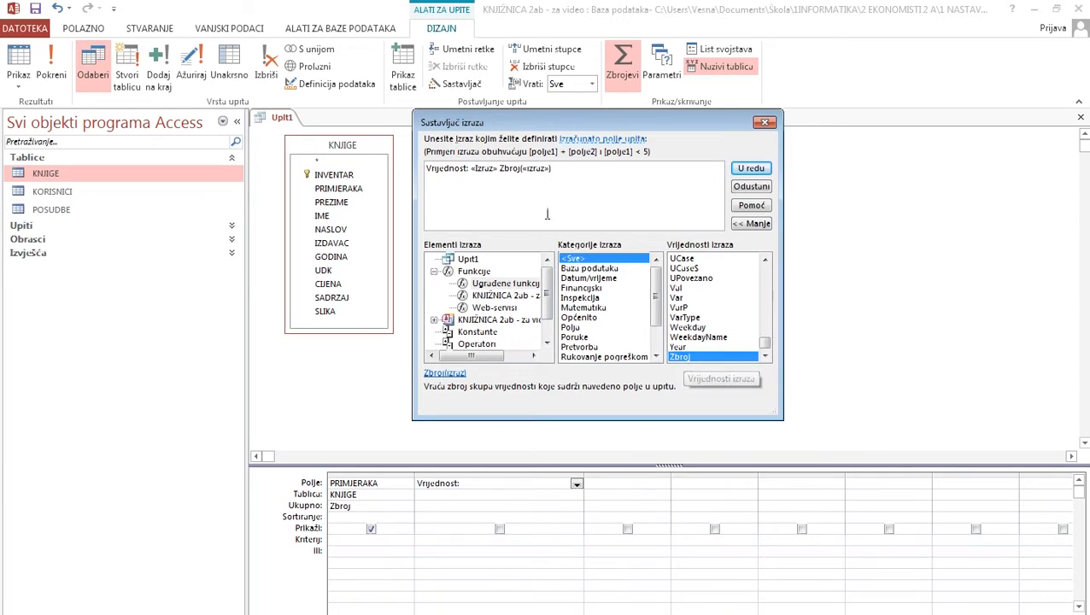
left_click(484, 170)
key("Delete")
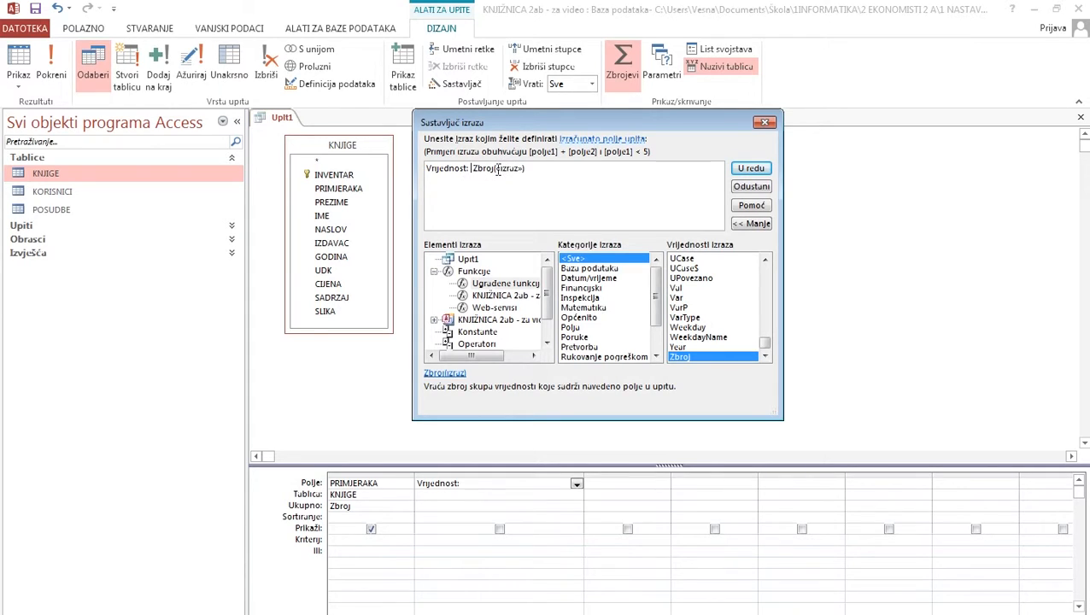
left_click_drag(496, 170, 524, 170)
key("Delete")
type("()")
Insert the PRIMJERAKA field of the KNJIGE table as the argument of the Zbroj function.
double_click(478, 321)
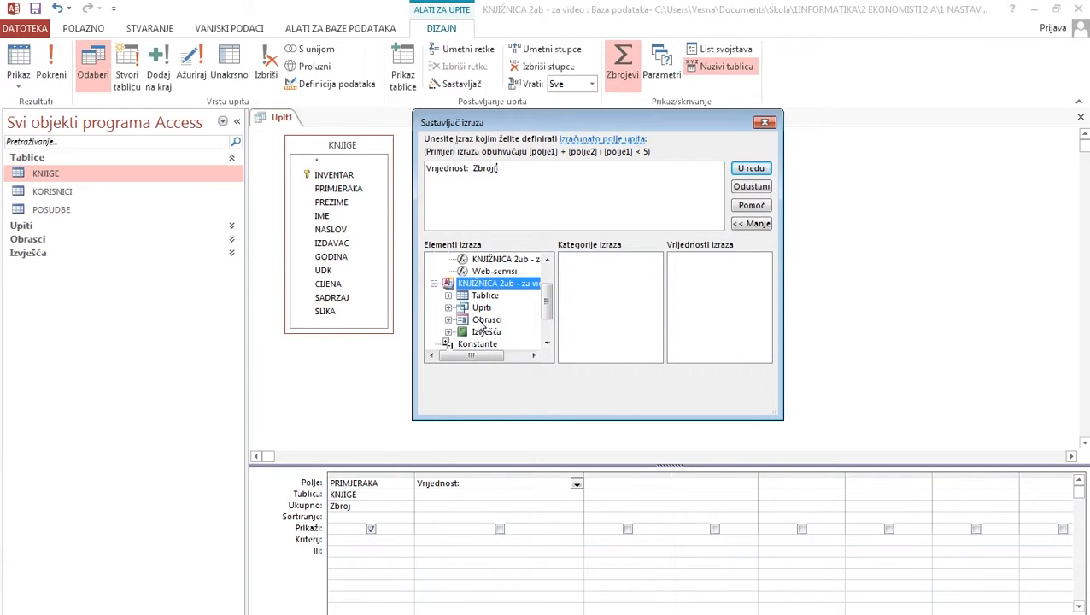
double_click(492, 299)
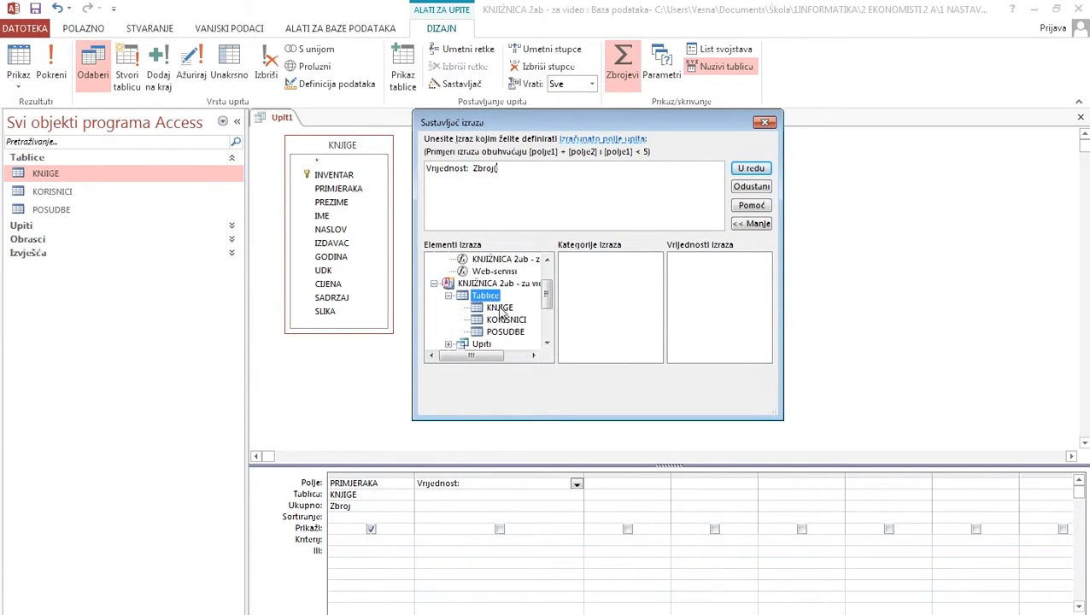
left_click(501, 309)
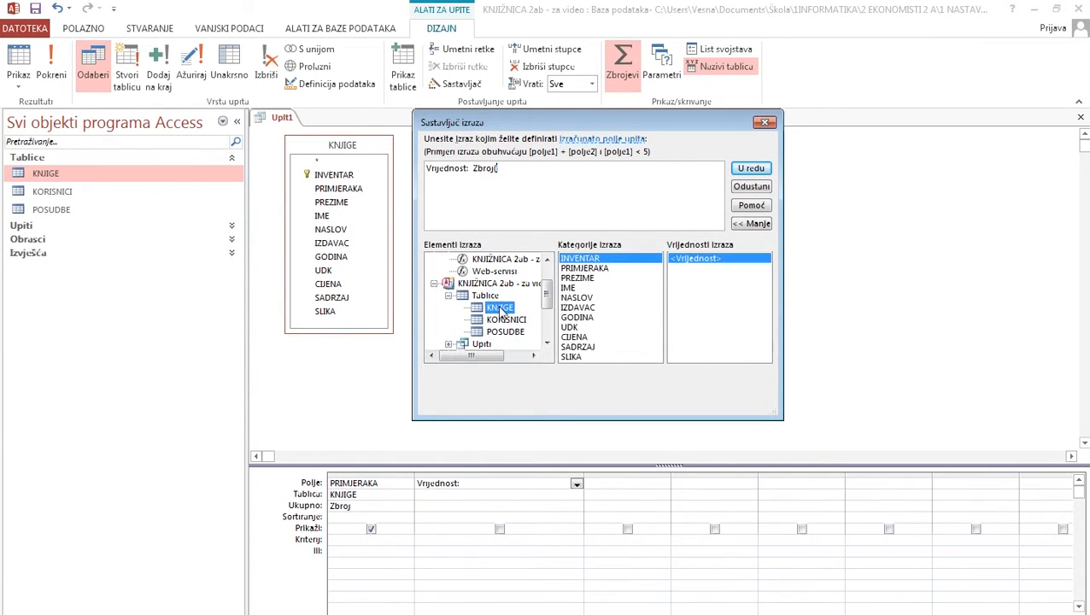
double_click(598, 269)
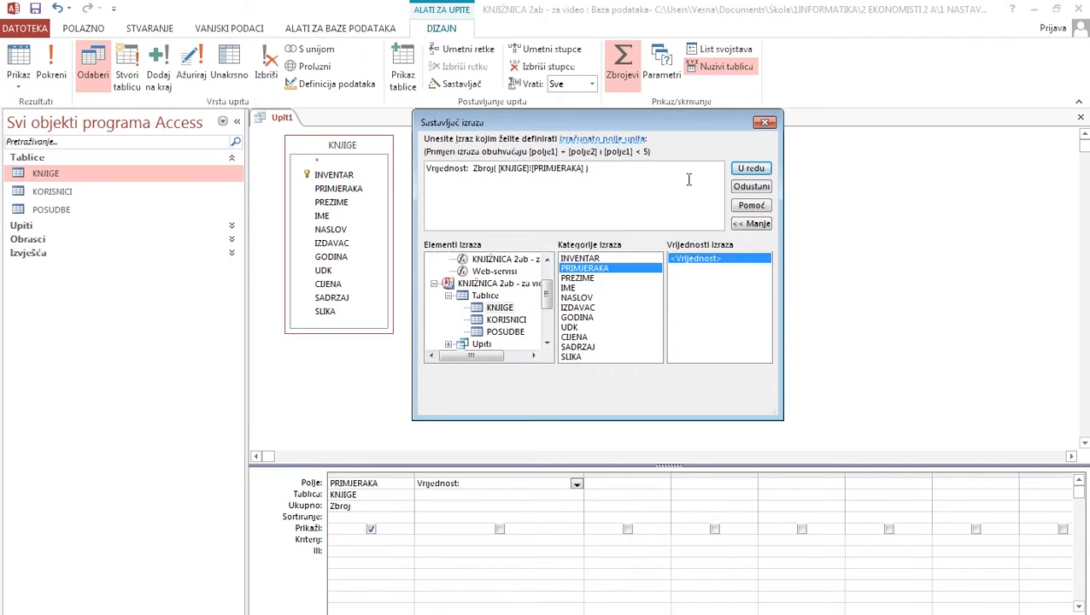
Complete the expression as Zbroj([KNJIGE]![PRIMJERAKA] * [KNJIGE]![CIJENA]) and accept it for the Vrijednost field.
type("*")
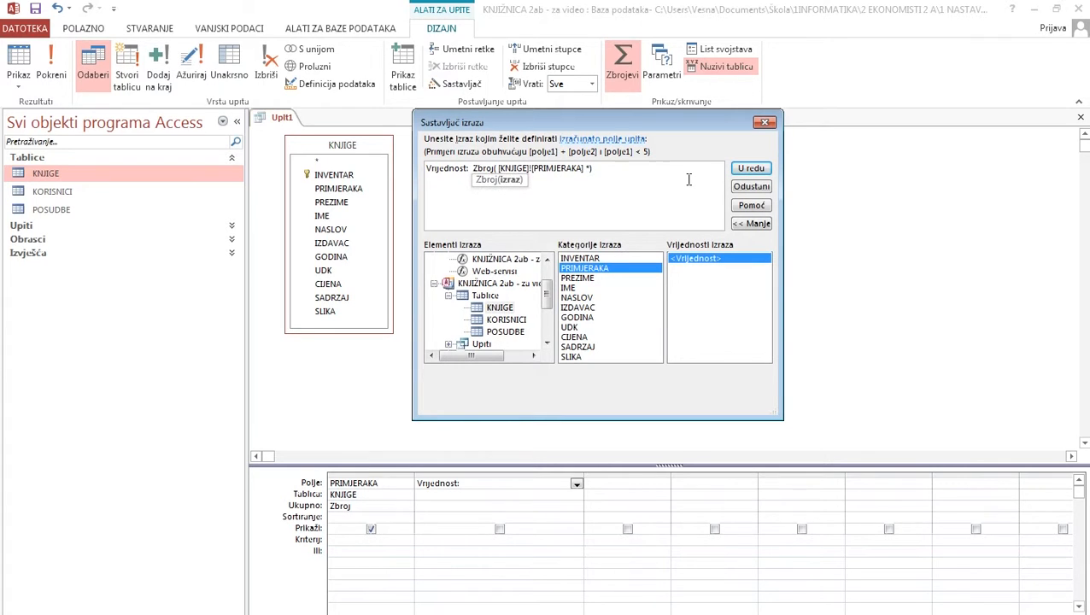
left_click_drag(548, 292, 547, 317)
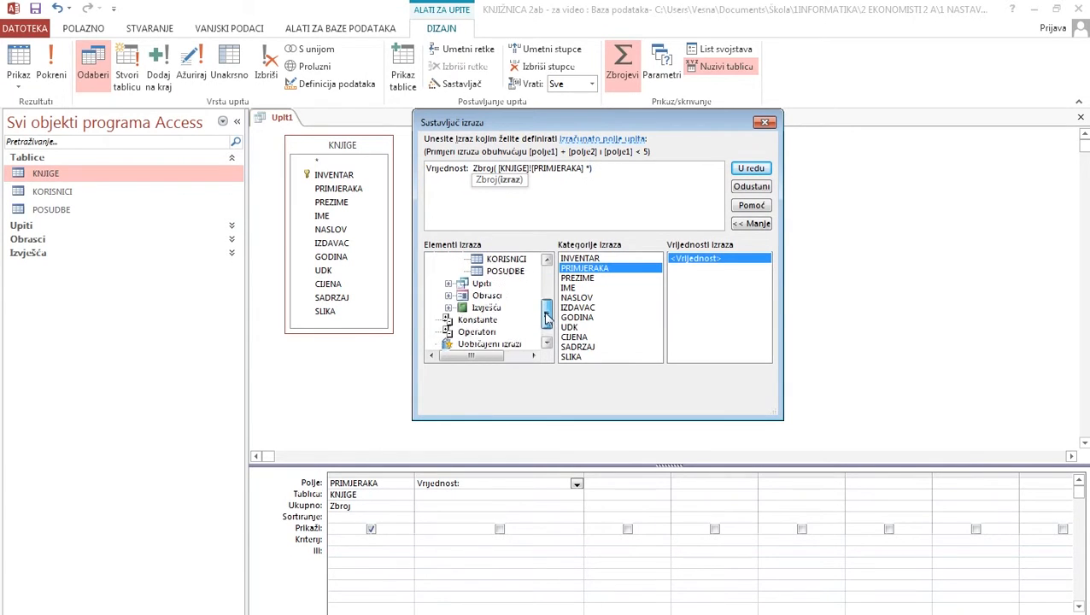
left_click(481, 333)
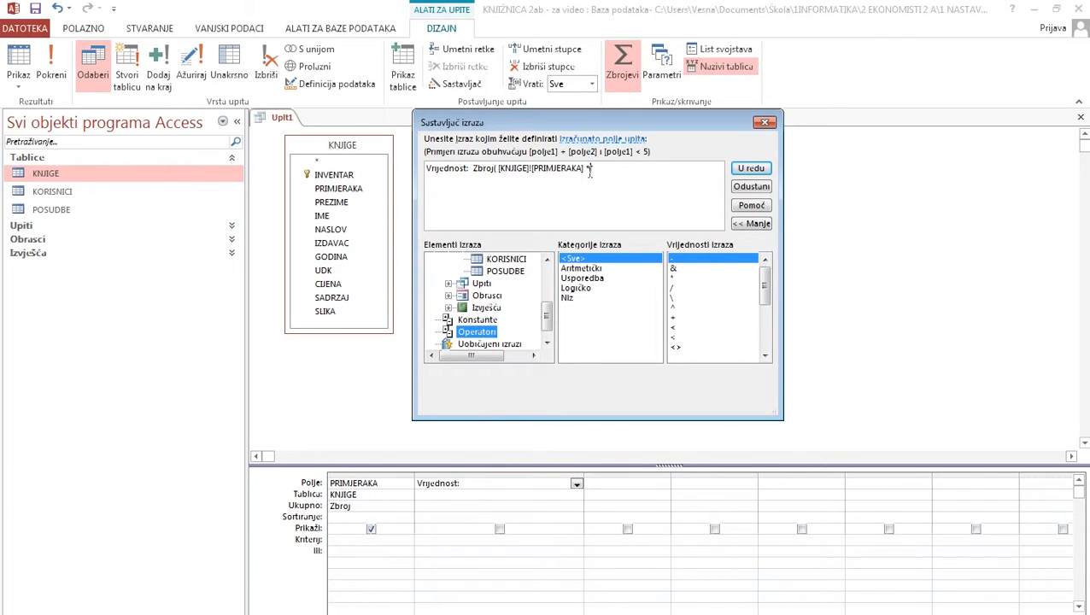
left_click_drag(547, 322, 546, 295)
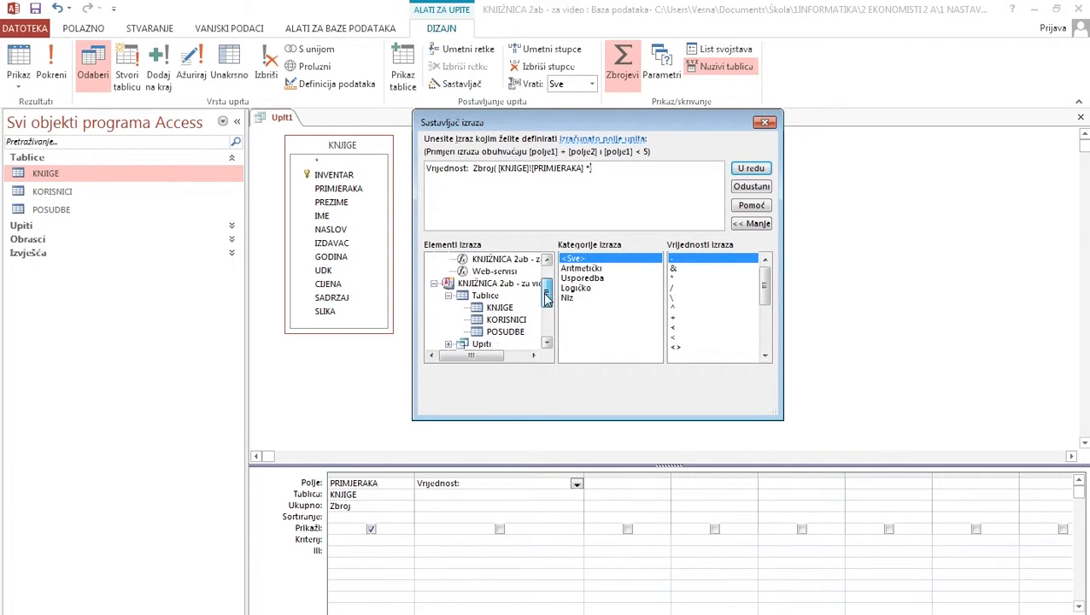
left_click(500, 308)
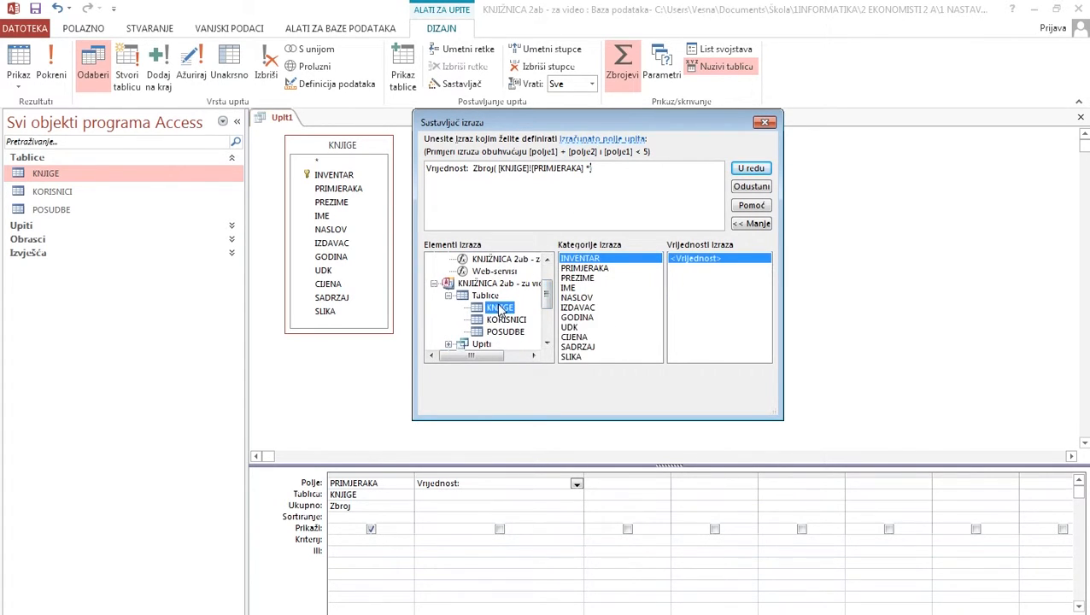
double_click(579, 338)
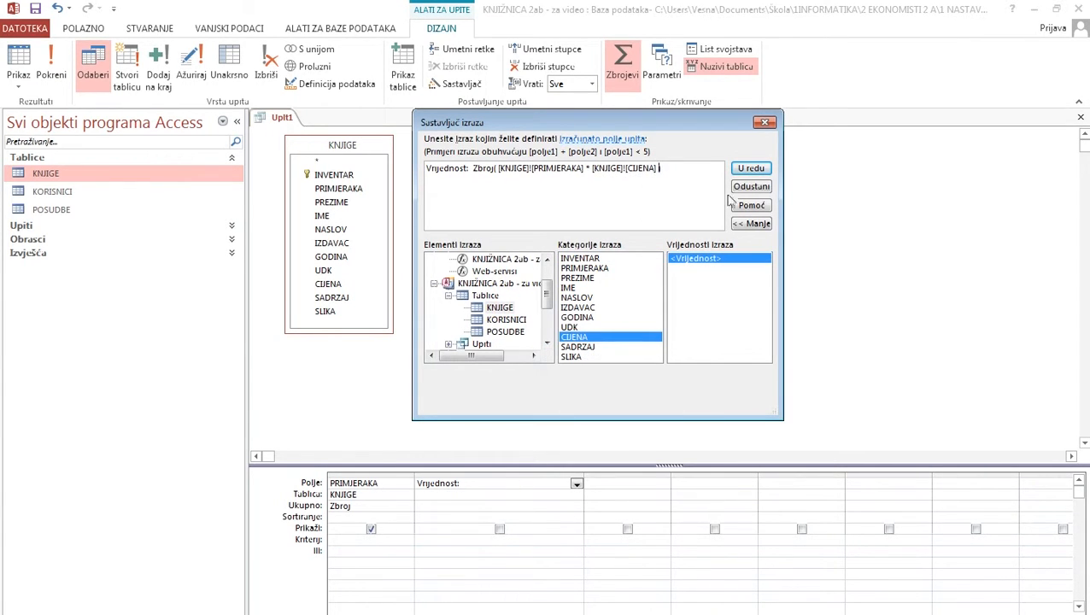
left_click(743, 168)
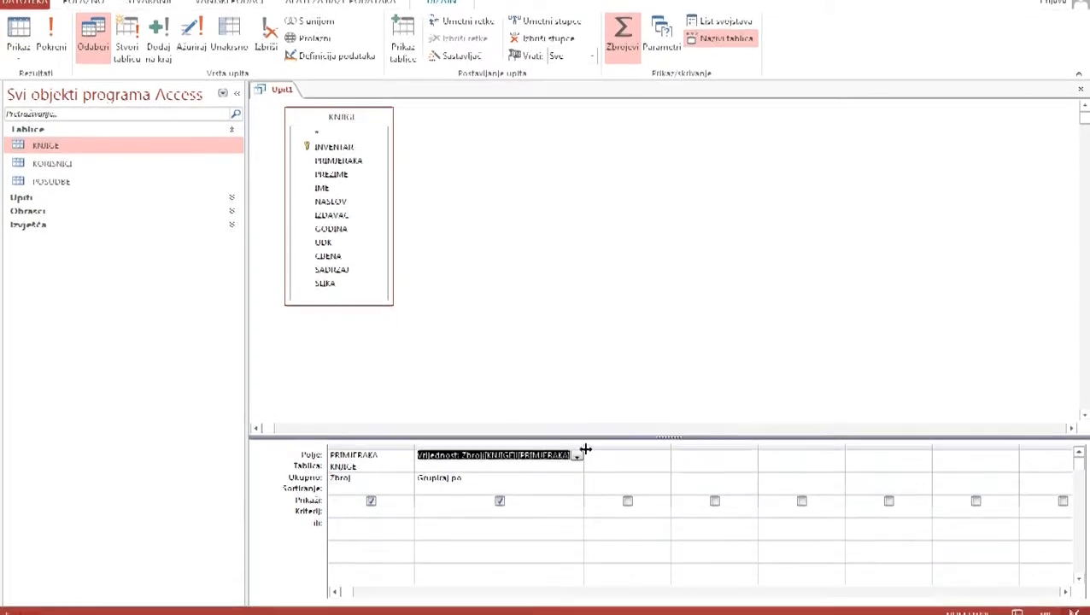
Set the total of the Vrijednost column to Izraz and run the query, fitting the Vrijednost result column to its contents.
left_click_drag(584, 438, 666, 435)
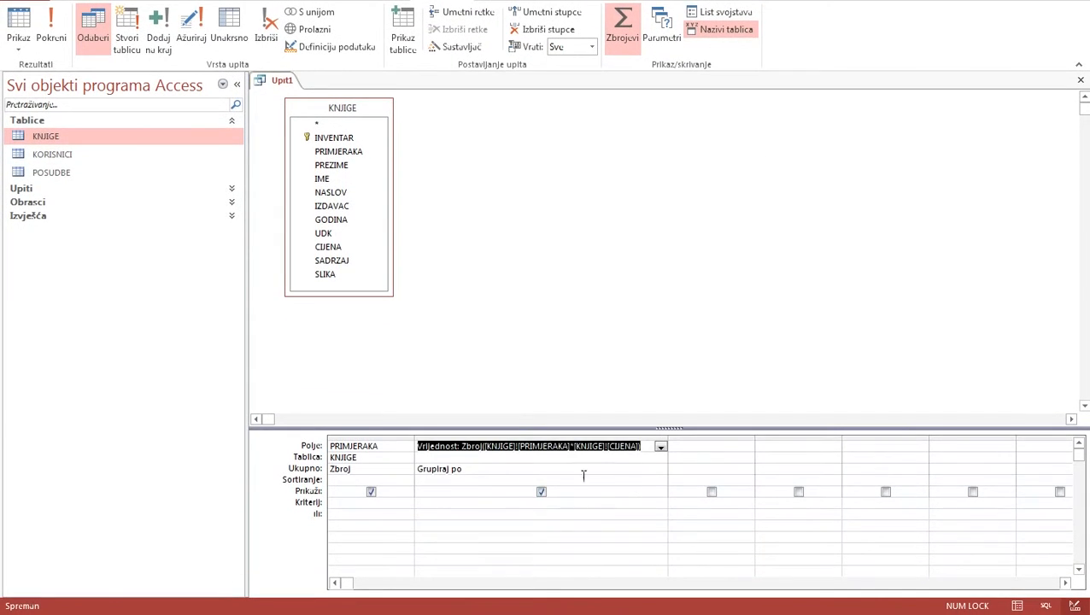
left_click(661, 469)
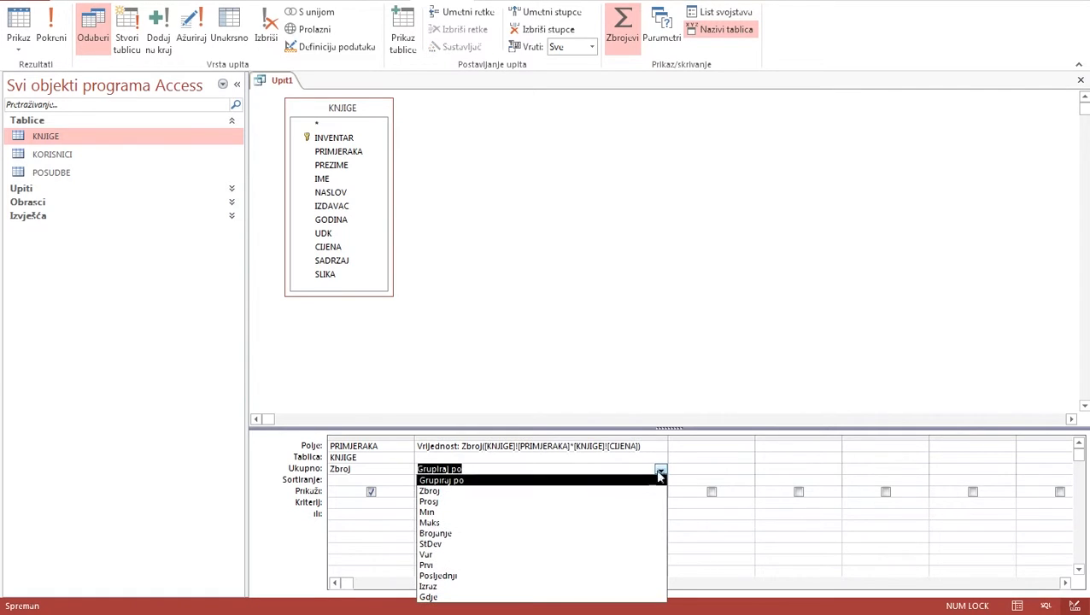
left_click(504, 586)
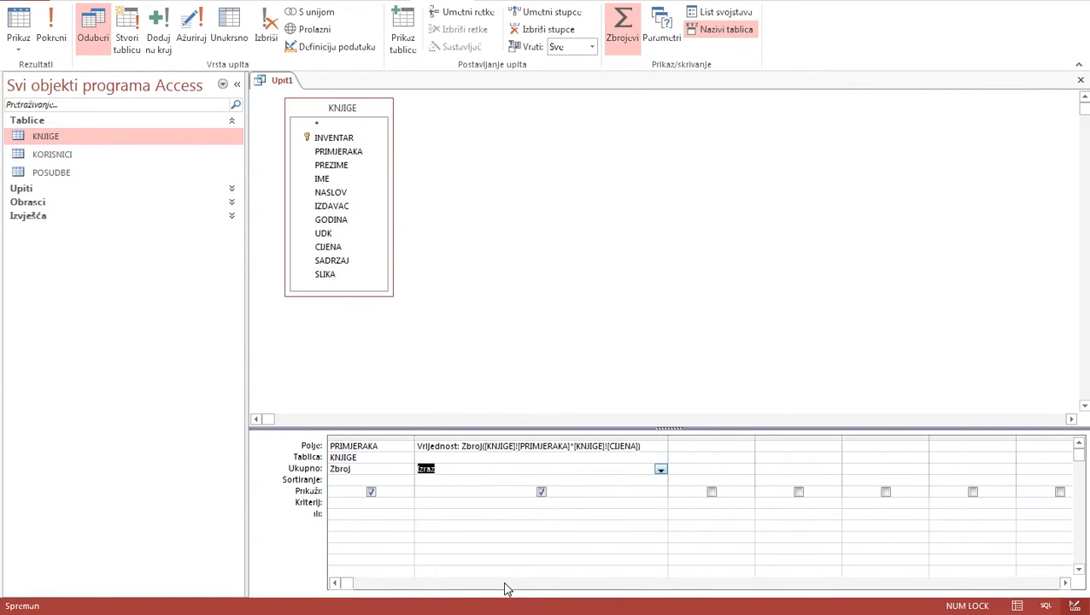
left_click(51, 26)
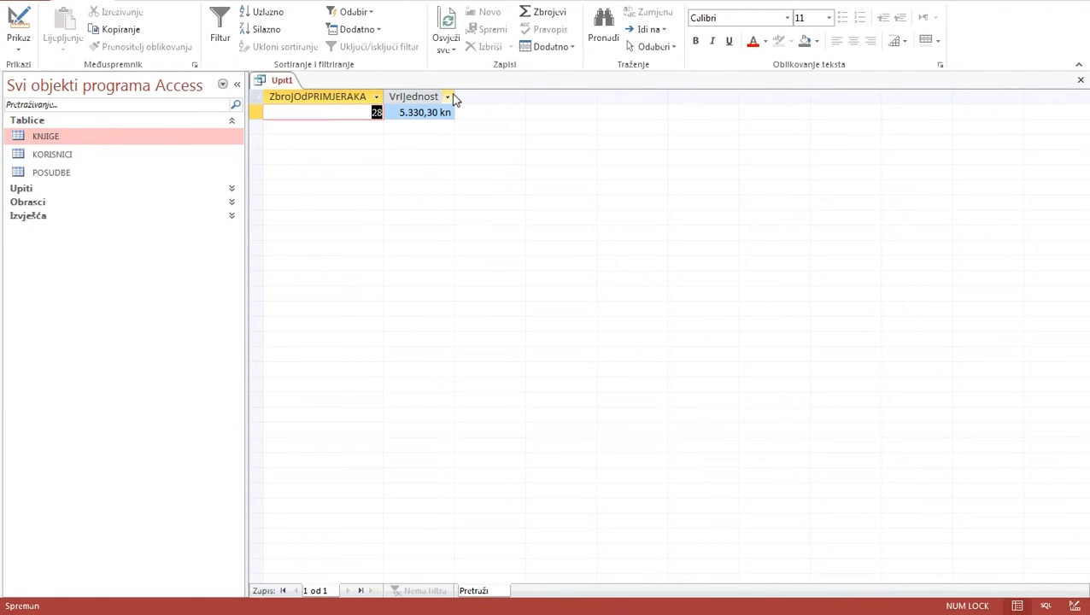
double_click(459, 93)
Return to the query's design view and add the CIJENA field of KNJIGE in the third column with Prosj as its total.
left_click(18, 47)
left_click(59, 142)
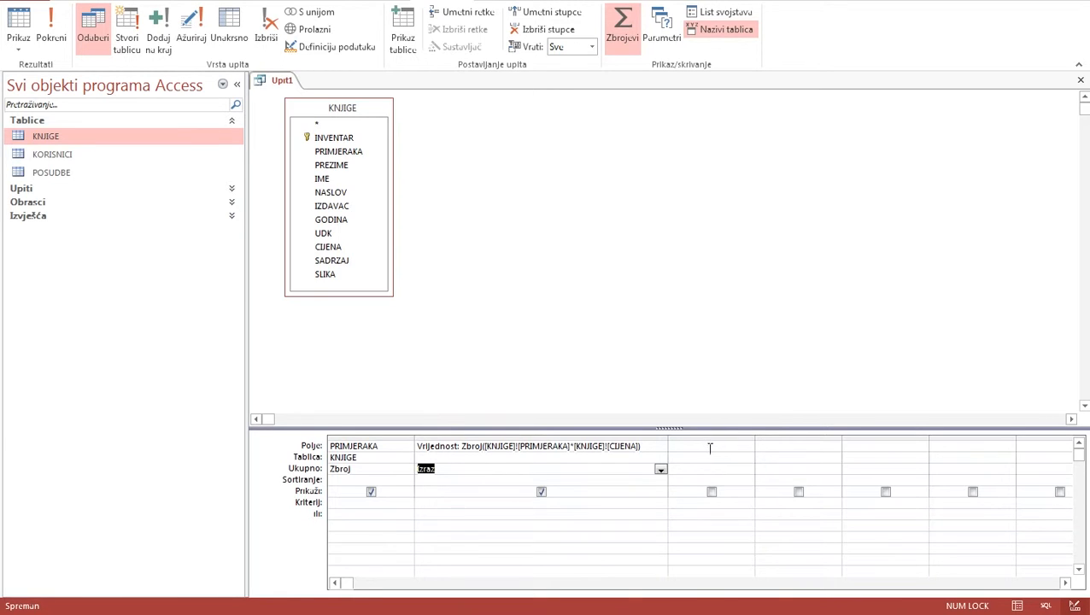
left_click(710, 447)
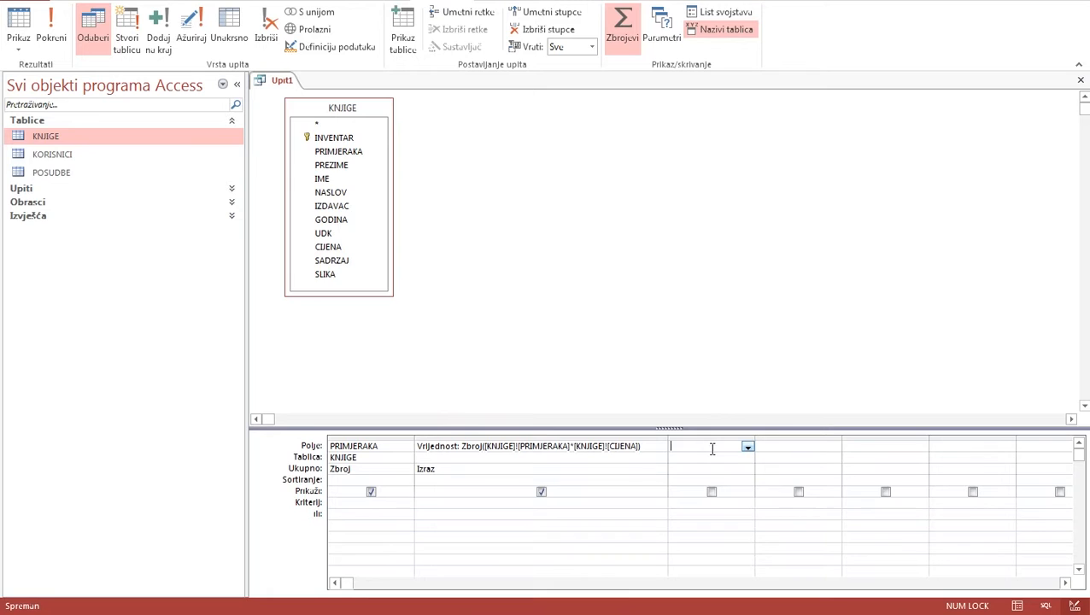
left_click(339, 248)
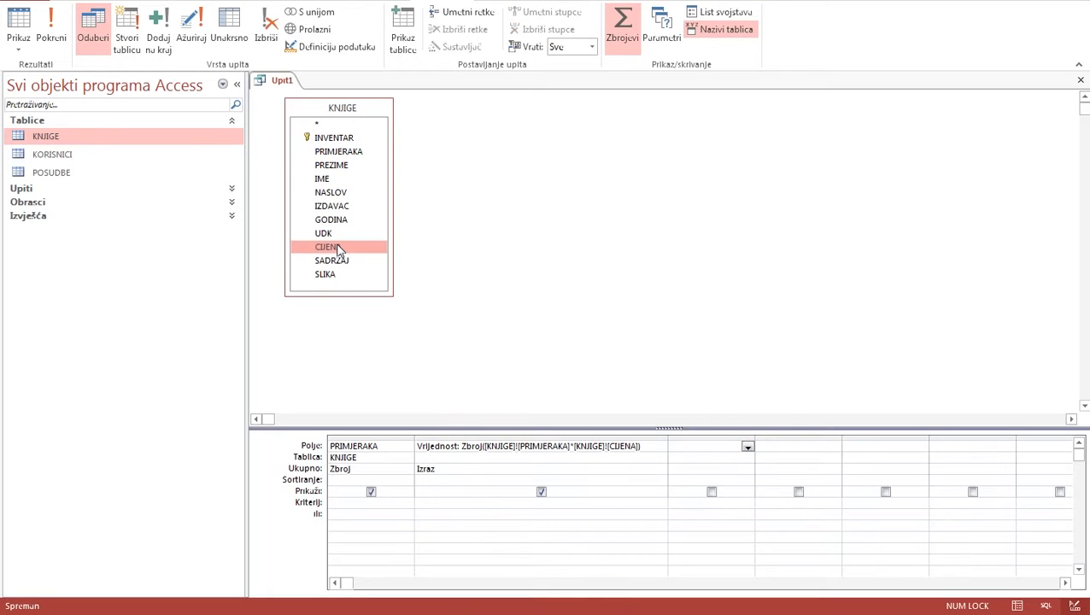
double_click(339, 248)
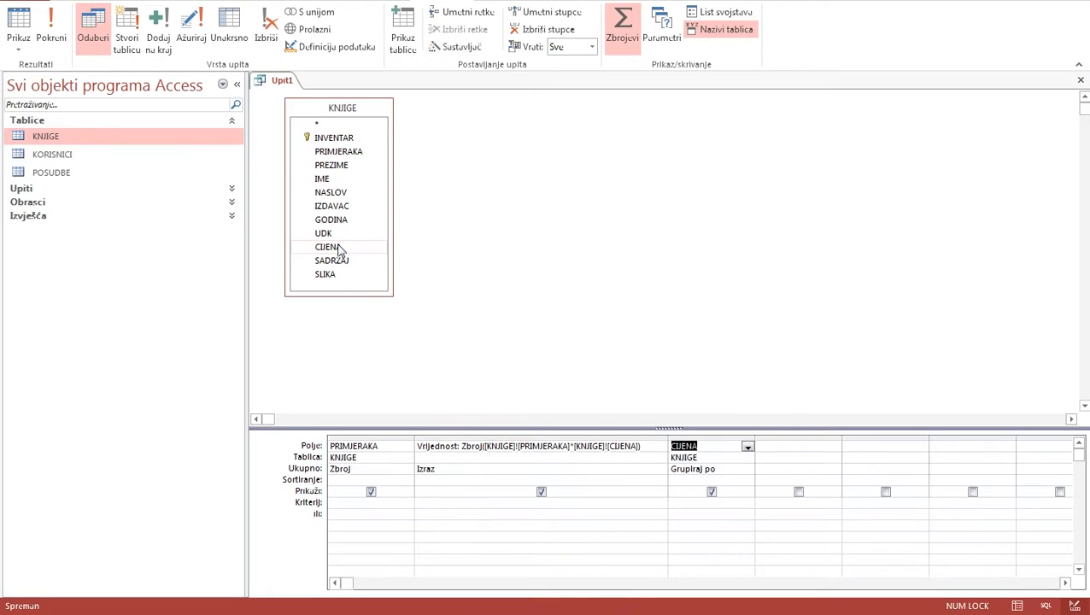
left_click(749, 468)
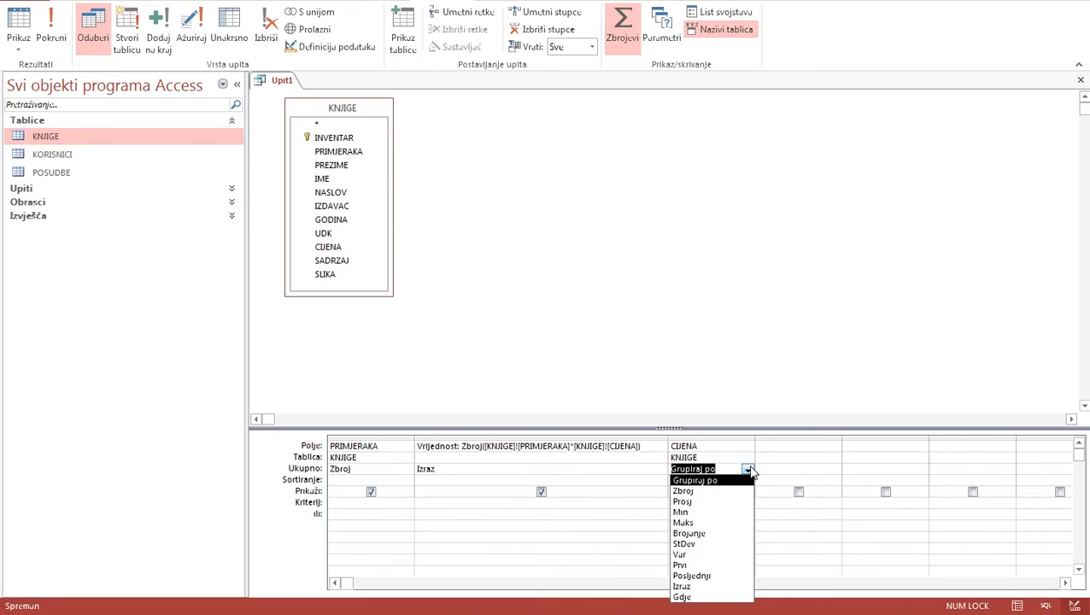
left_click(692, 502)
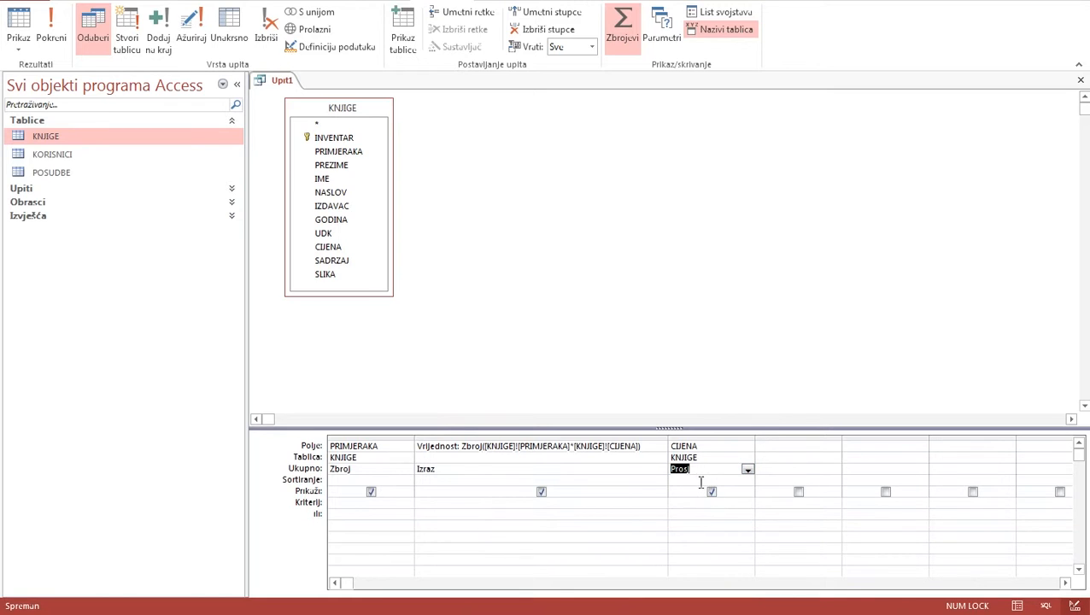
Run the query and widen the average price column so its full heading shows.
left_click(50, 31)
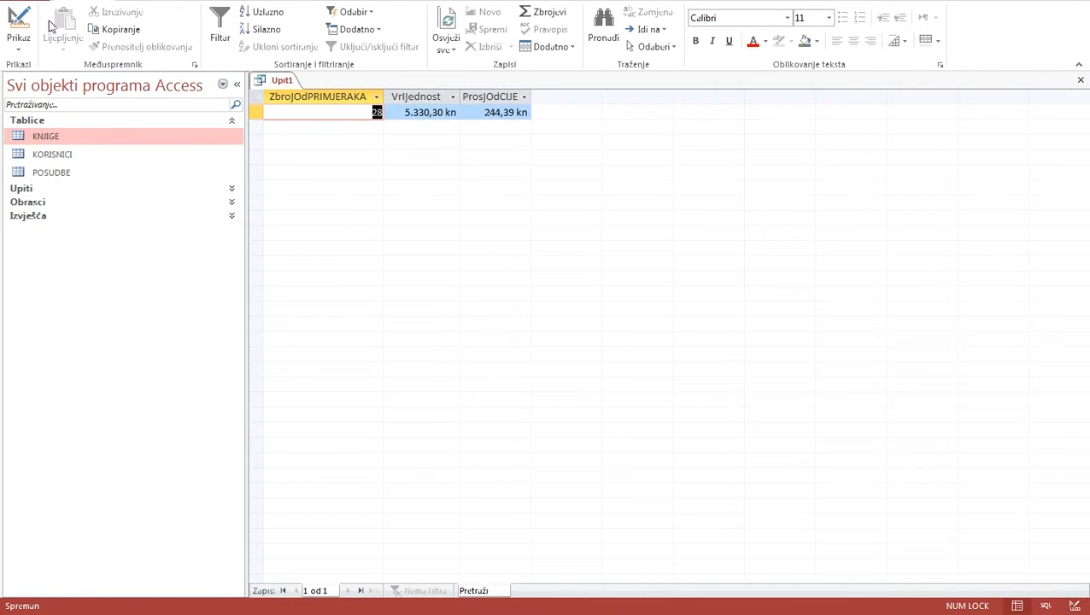
left_click(526, 98)
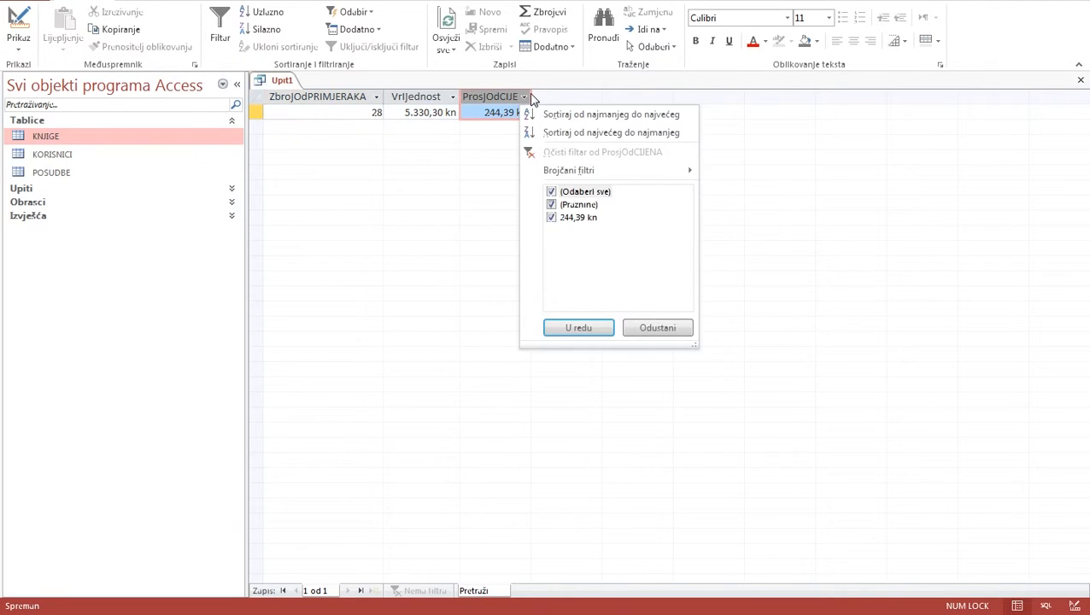
left_click(754, 146)
left_click_drag(531, 93, 595, 98)
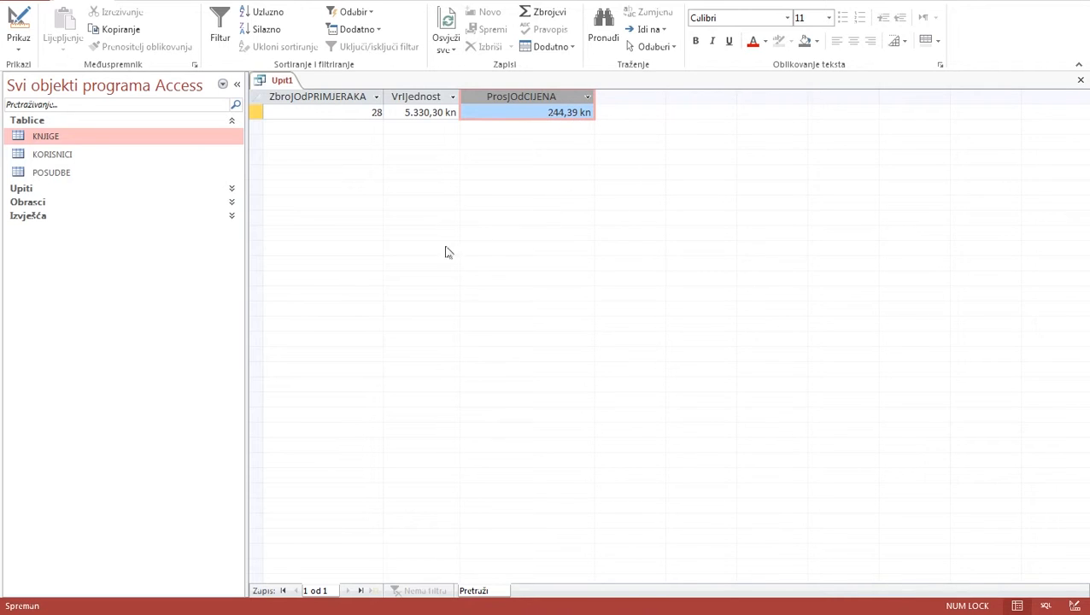
Save the query under the name Kalkulacija.
right_click(283, 83)
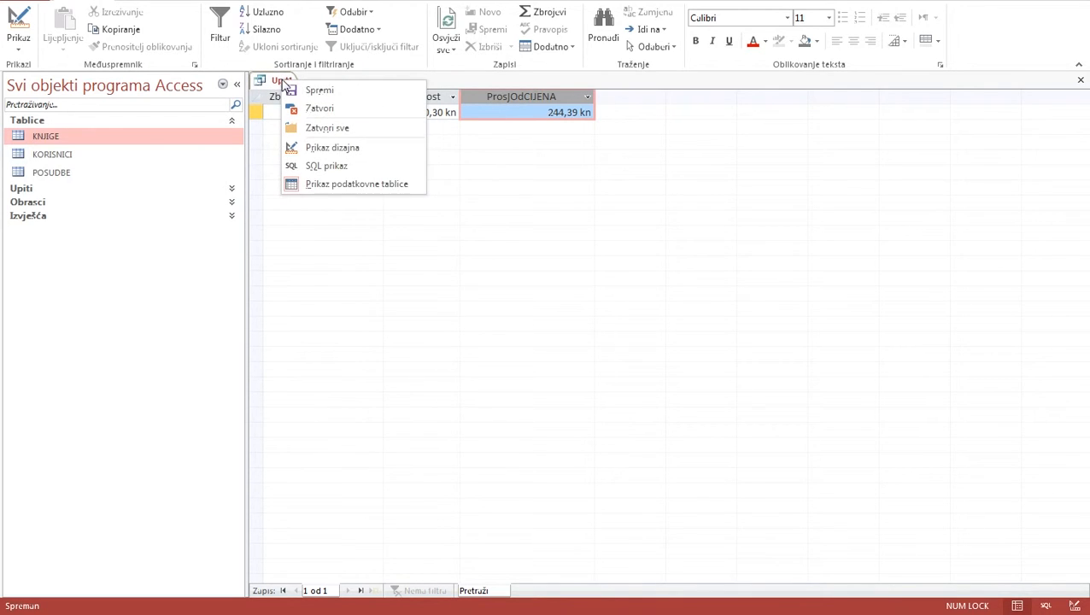
left_click(320, 93)
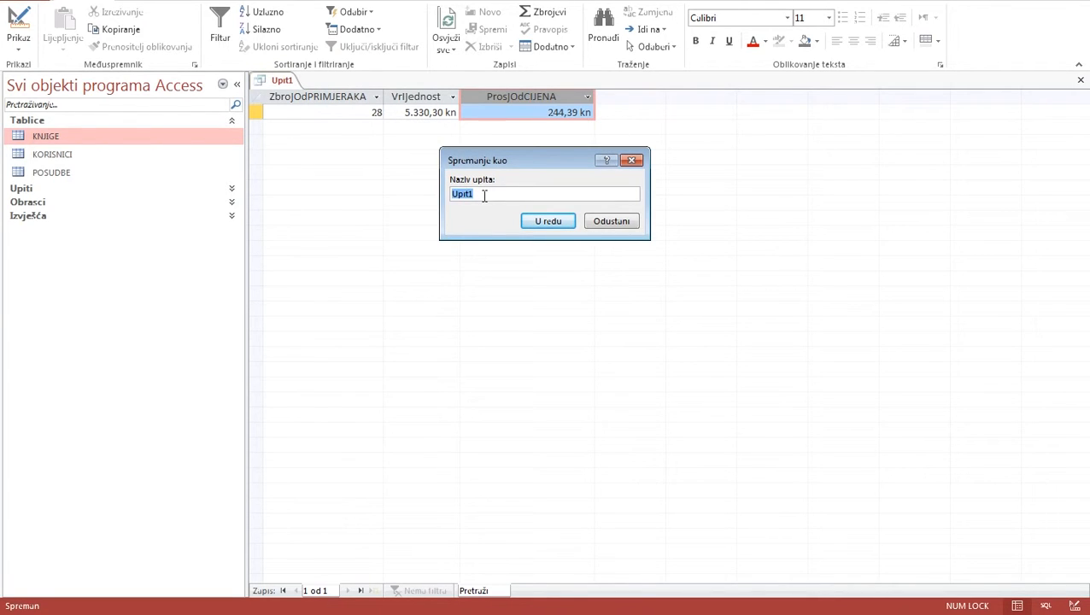
type("Kalkulacija")
left_click(554, 224)
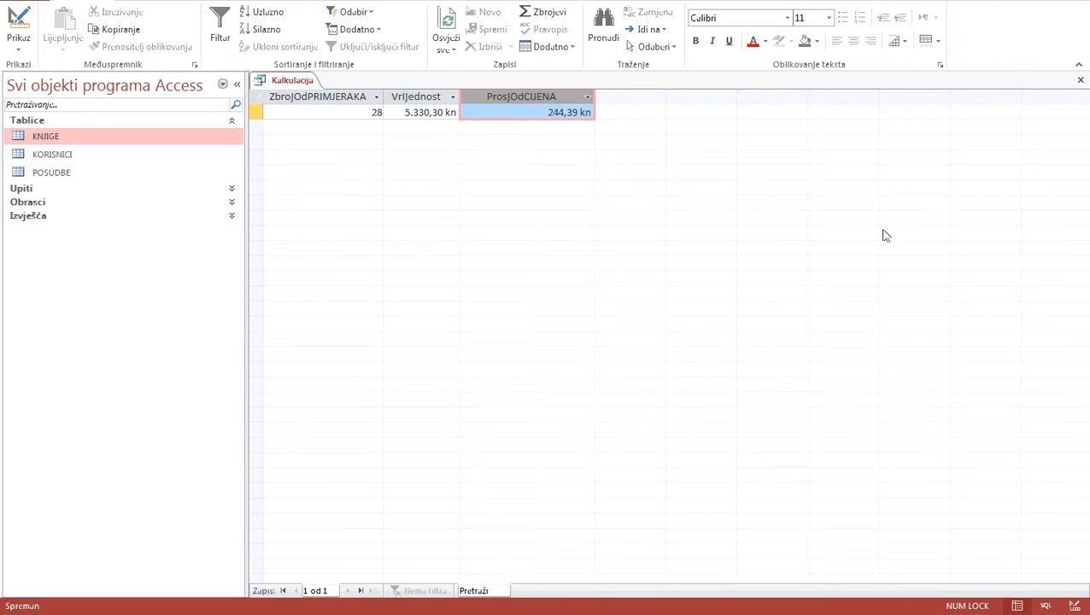
Close the Kalkulacija query and check for it among the database's saved queries.
left_click(1080, 80)
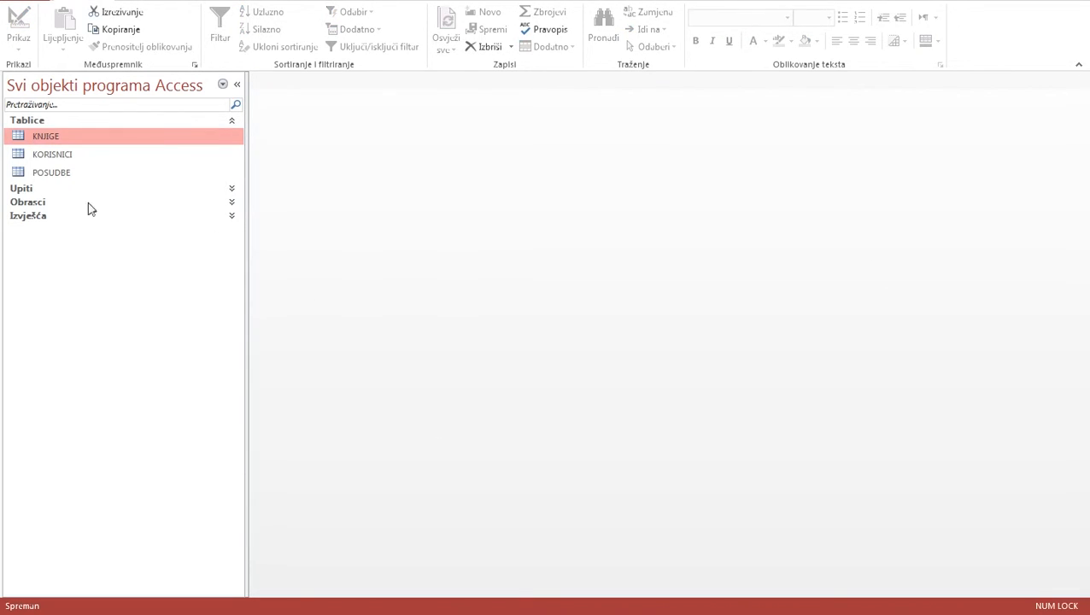
left_click(232, 190)
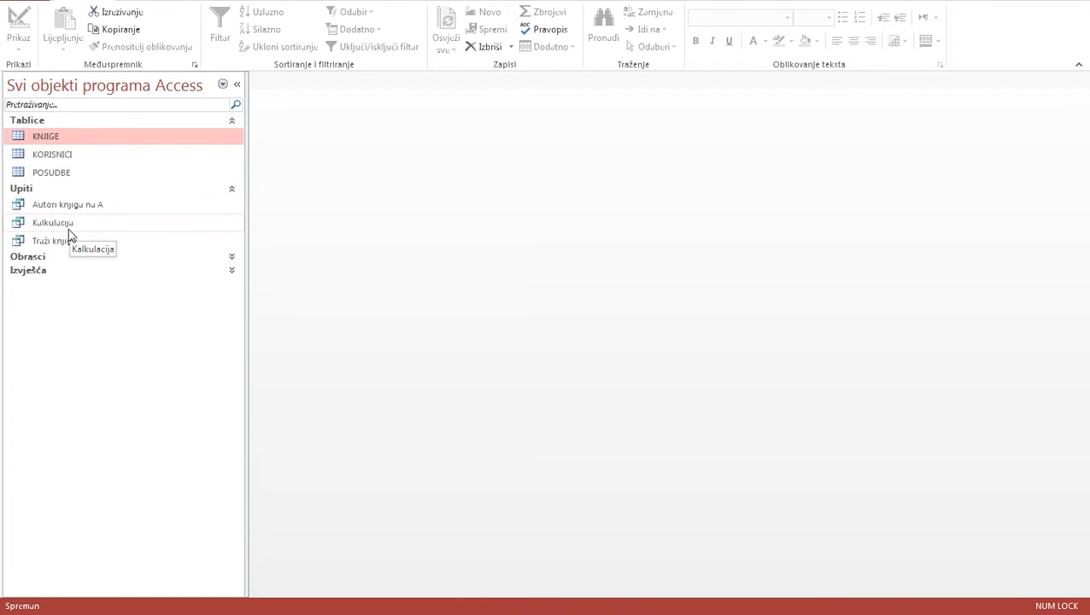
left_click(232, 190)
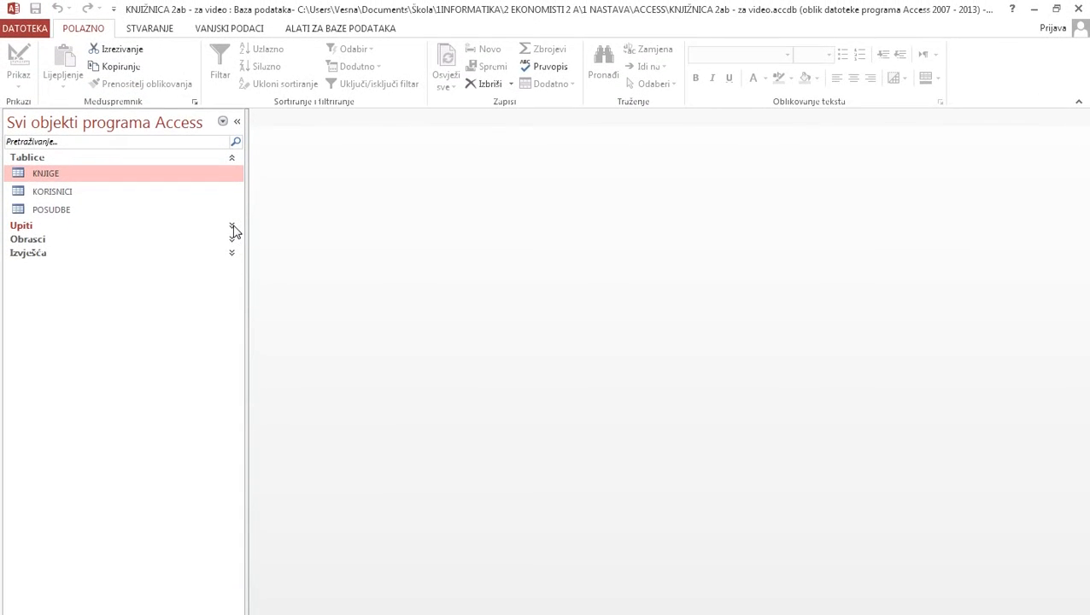
Create a new query in design view based on the KNJIGE table and enlarge its field list to show all fields.
left_click(154, 29)
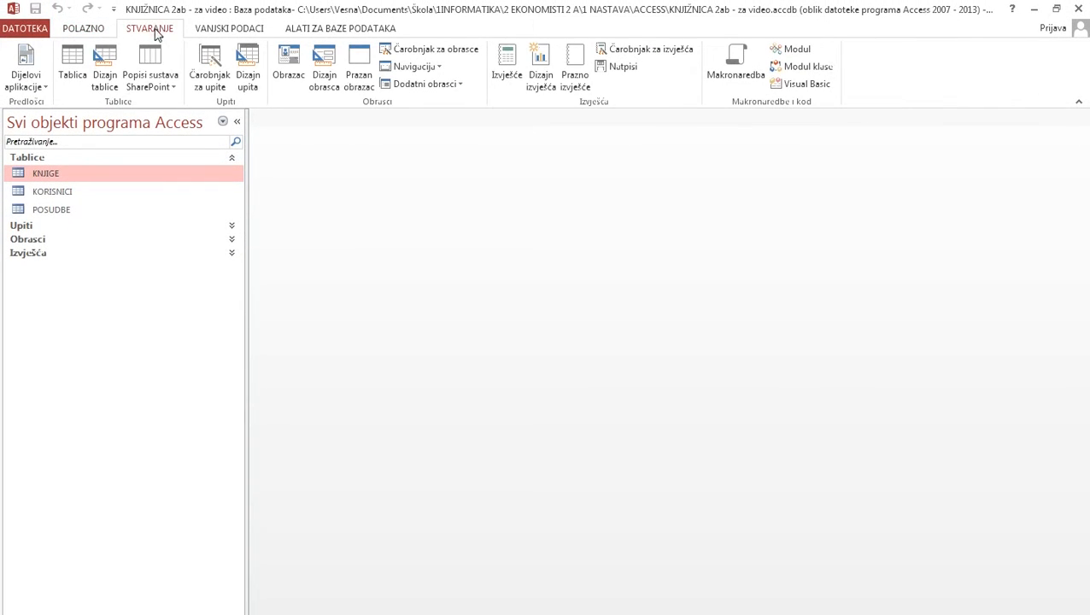
left_click(247, 77)
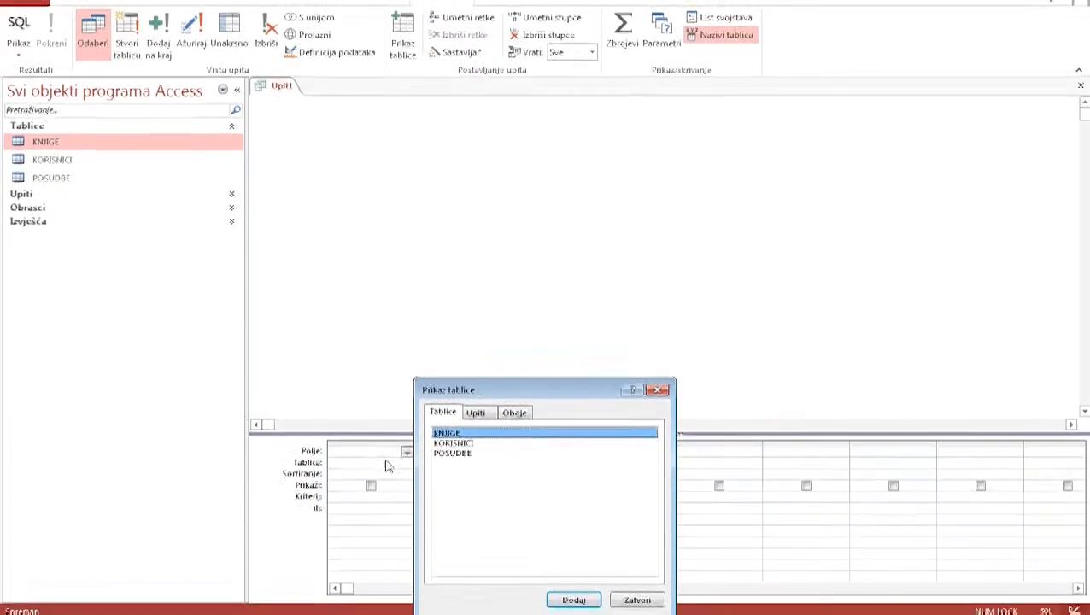
left_click(573, 593)
left_click(630, 595)
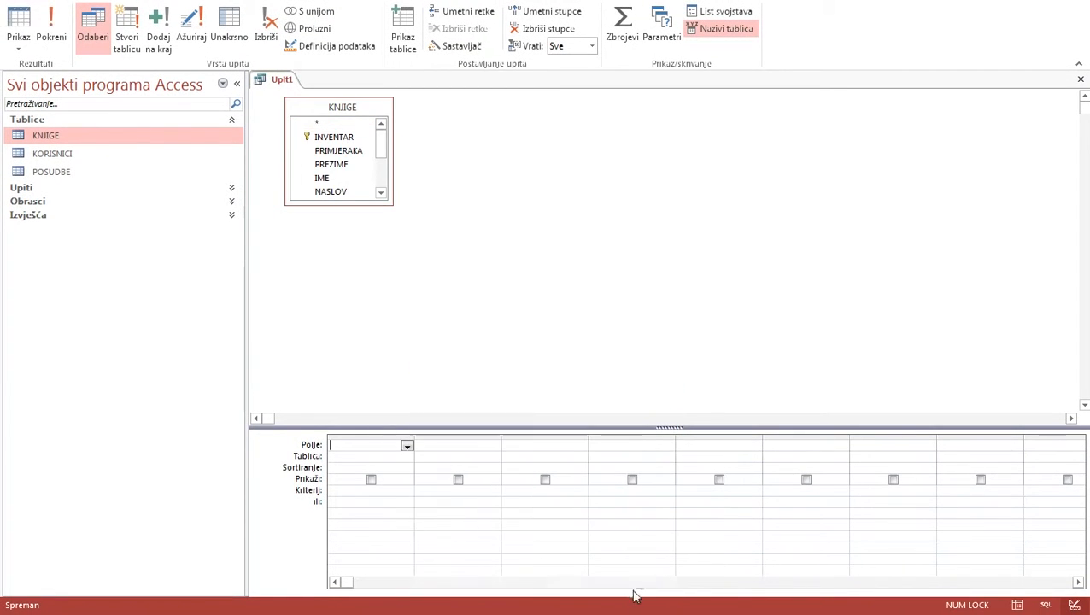
left_click_drag(340, 205, 341, 291)
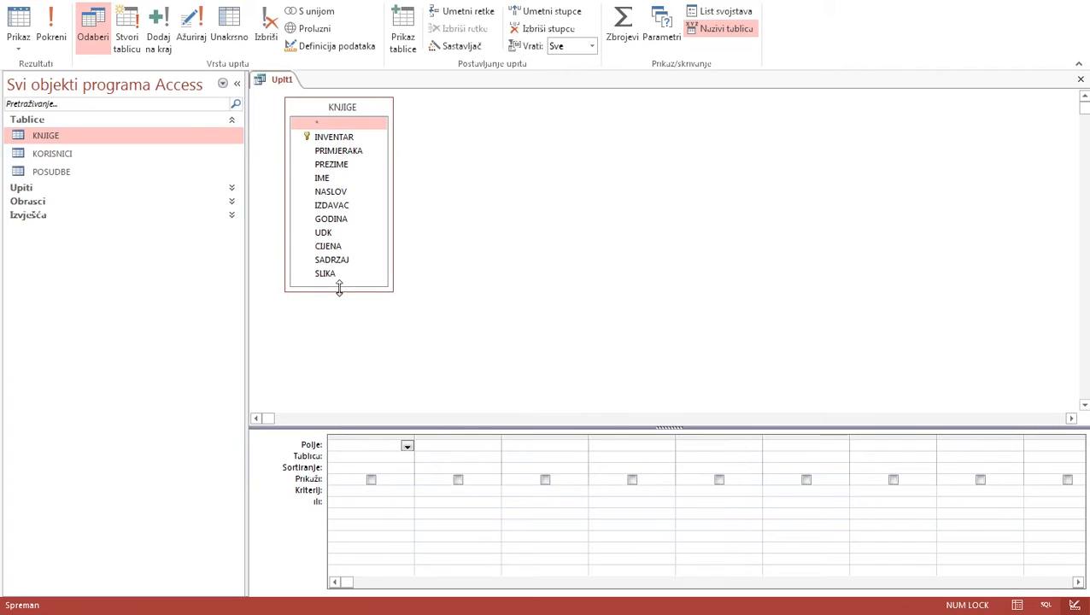
Add the PRIMJERAKA field to the query and turn on totals with Zbroj for that field.
double_click(355, 152)
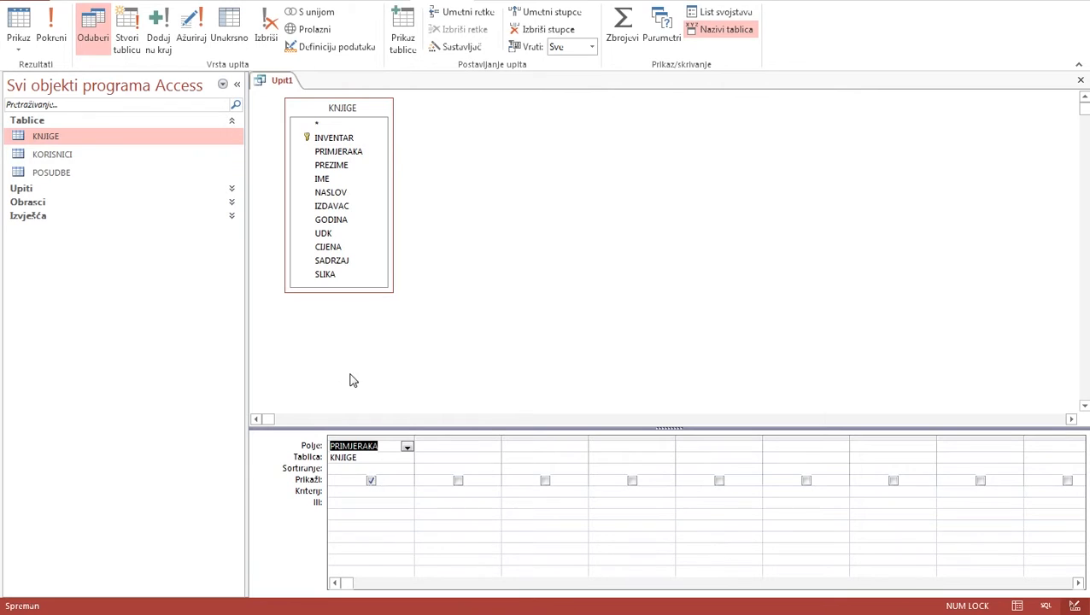
left_click(624, 32)
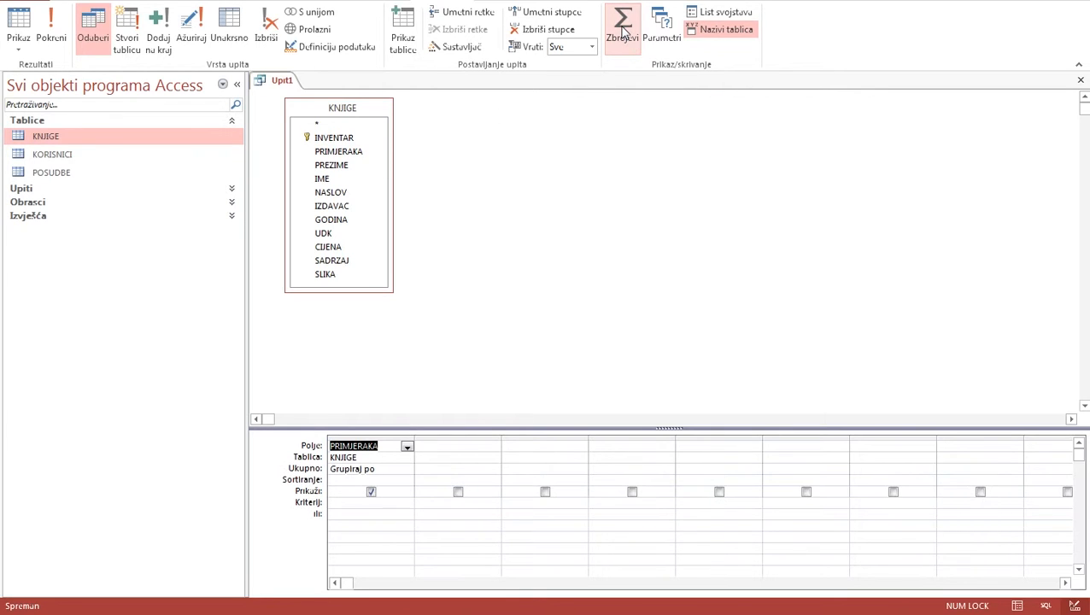
left_click(409, 470)
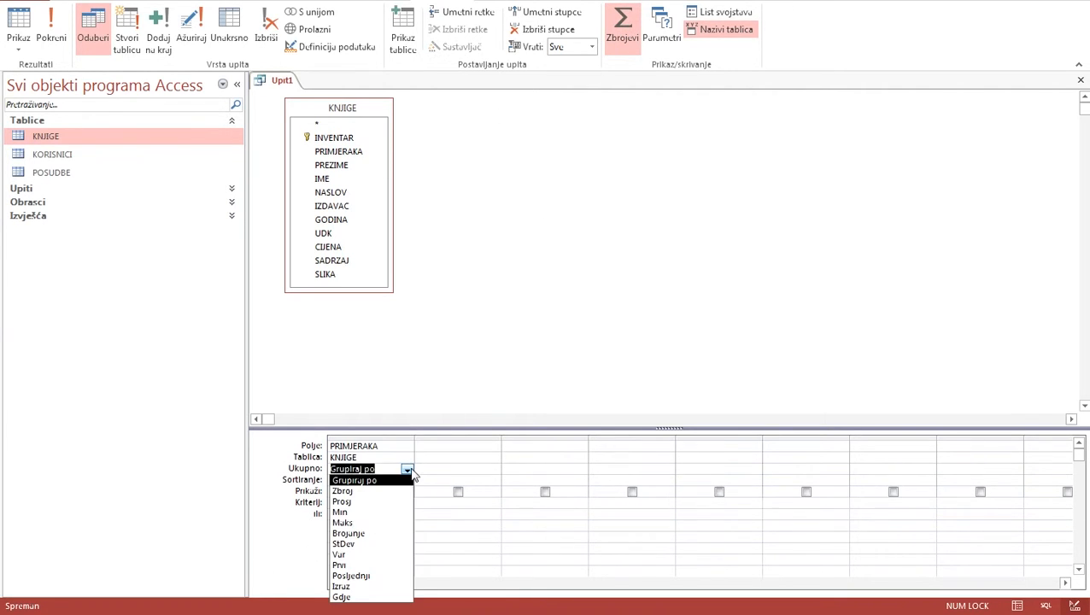
left_click(350, 491)
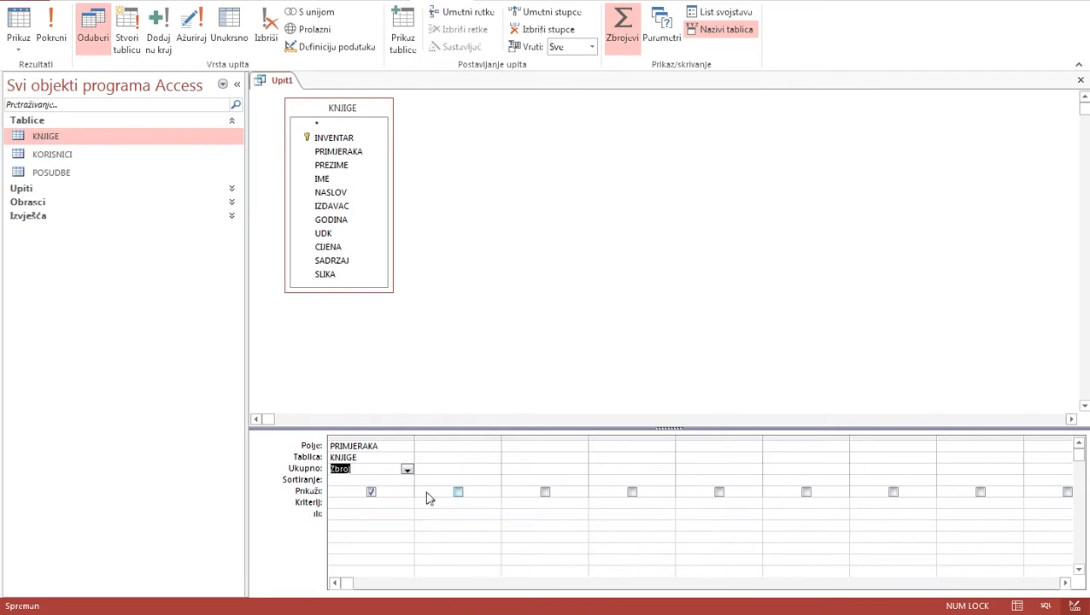
Add the CIJENA field in the second query column with the criterion >200 and set its total to Gdje.
left_click(458, 446)
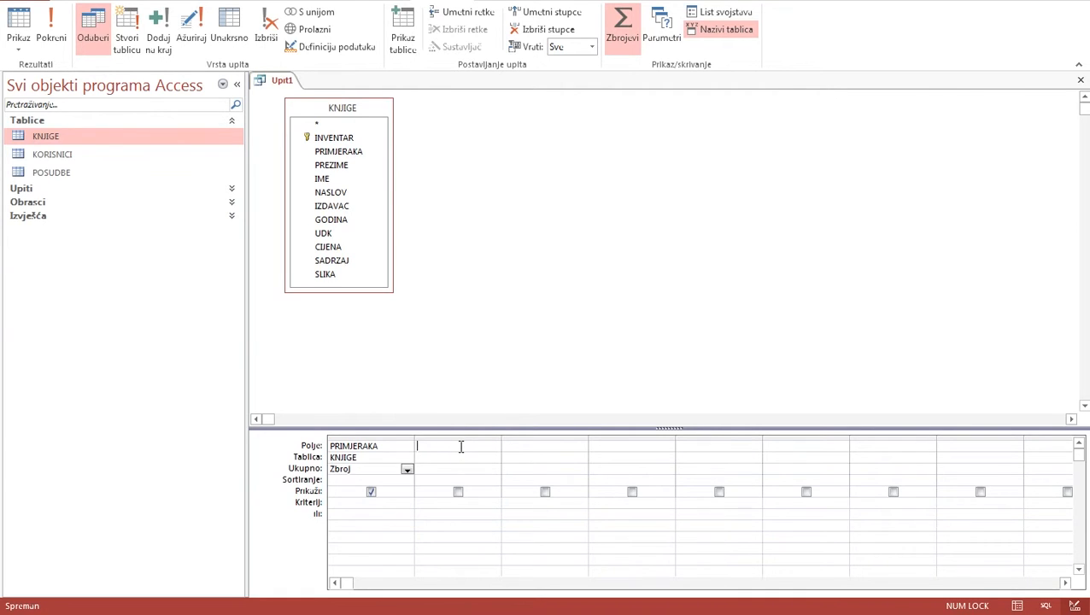
double_click(328, 247)
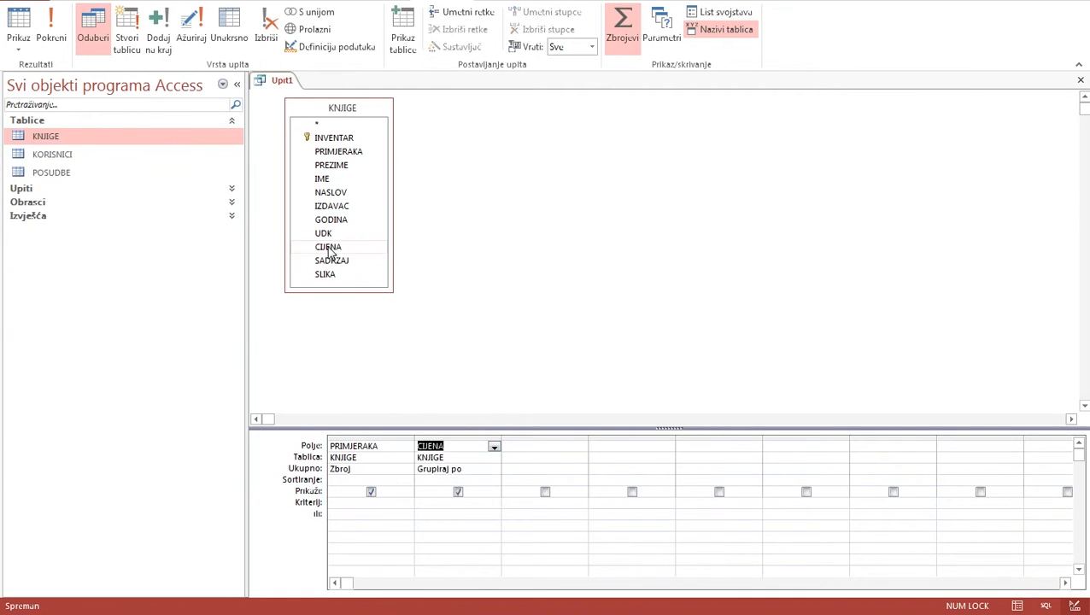
left_click(440, 503)
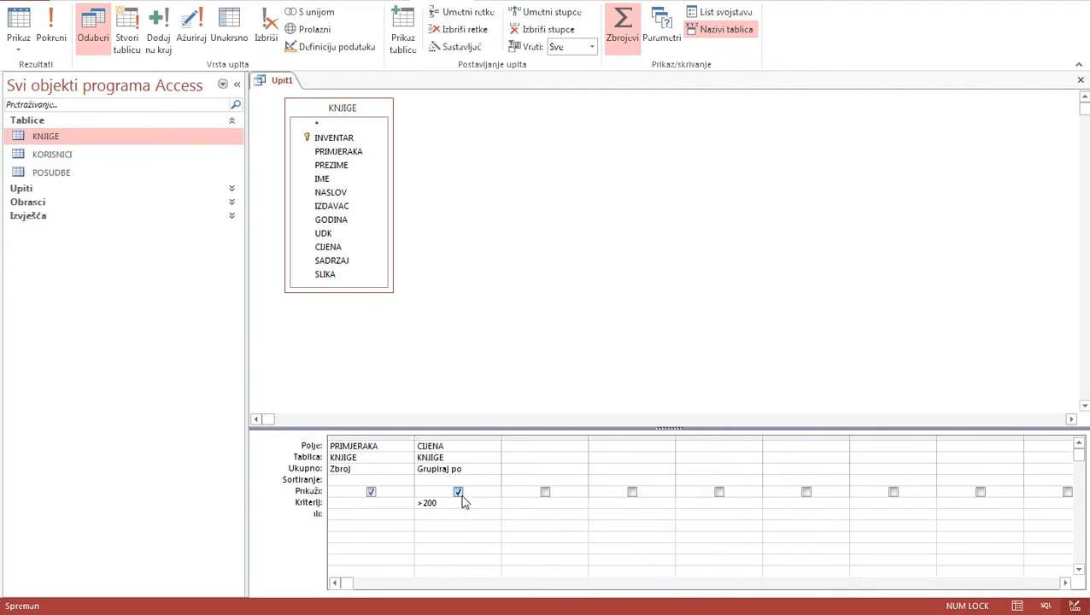
left_click(485, 467)
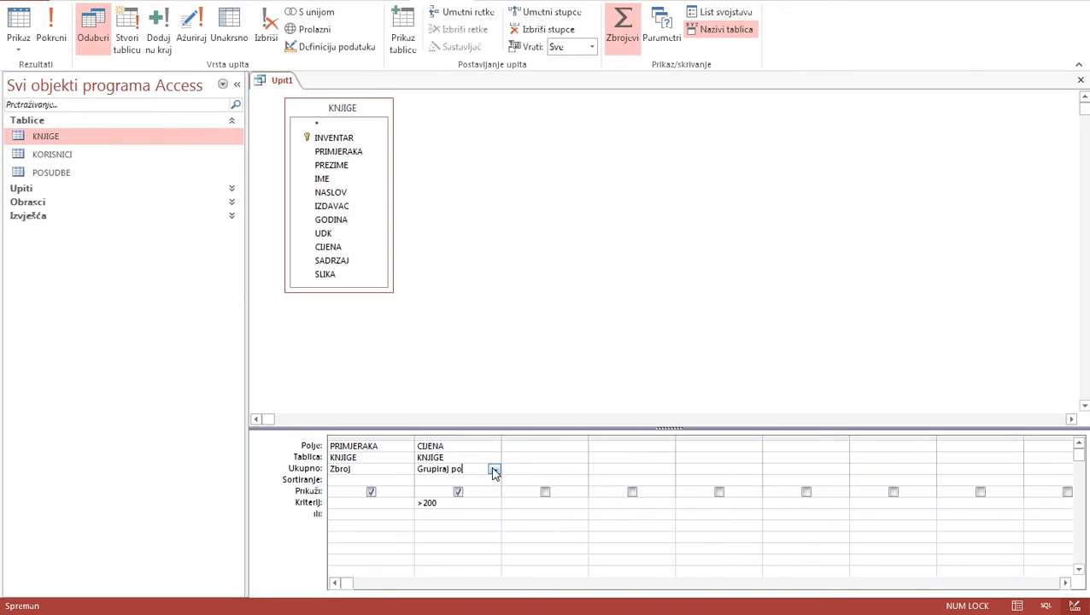
left_click(493, 470)
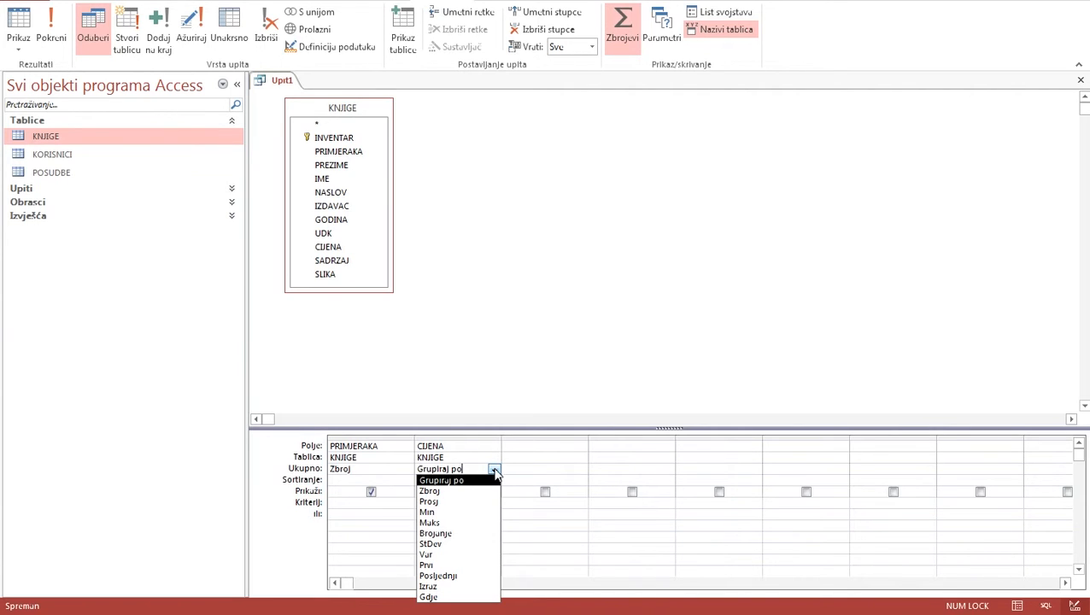
left_click(455, 597)
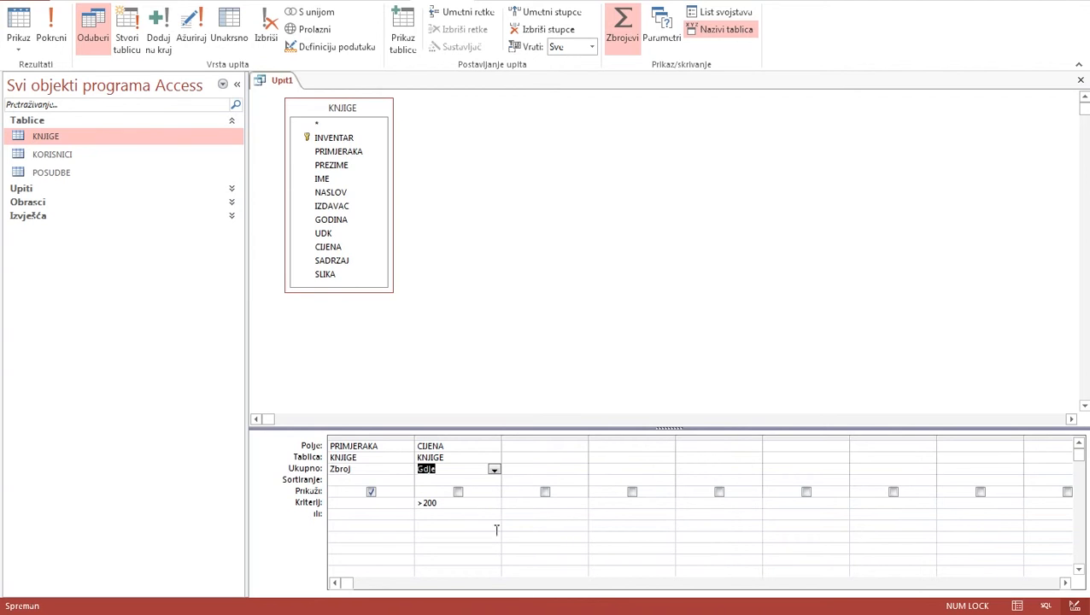
Run the query and widen the summed copies column so its full heading shows.
left_click(47, 37)
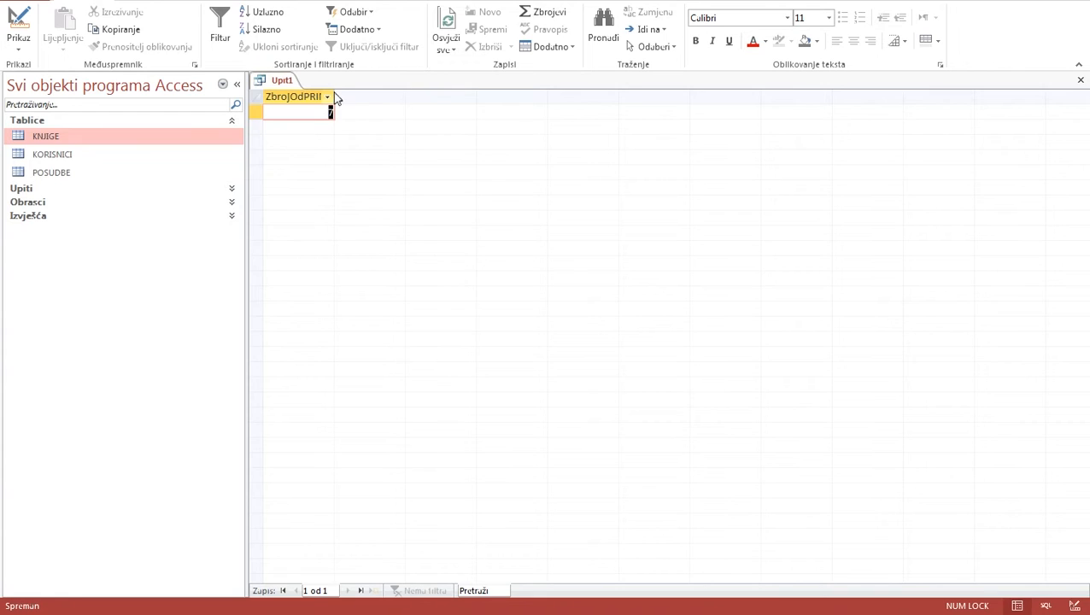
left_click_drag(334, 97, 376, 99)
Open the KNJIGE table to check the query result against the CIJENA values above 200, and close the table again.
double_click(161, 140)
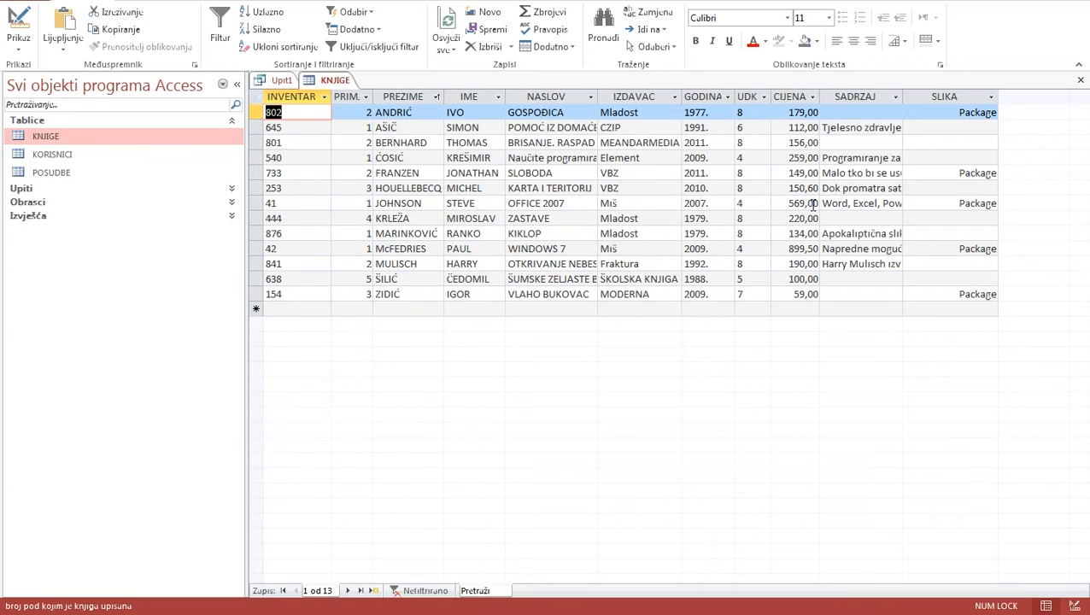
left_click(807, 248)
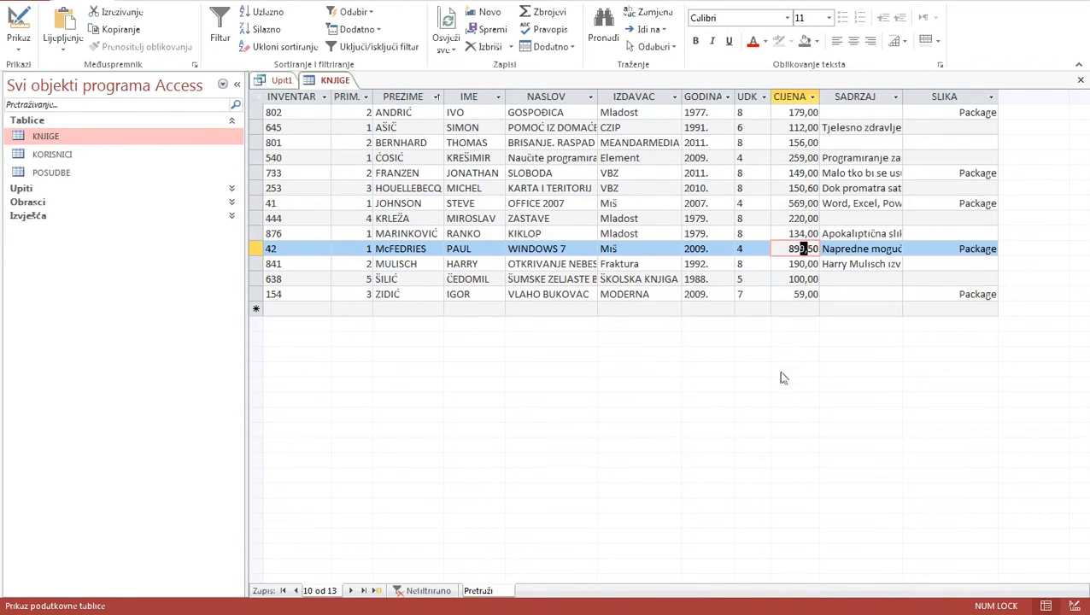
left_click(1080, 79)
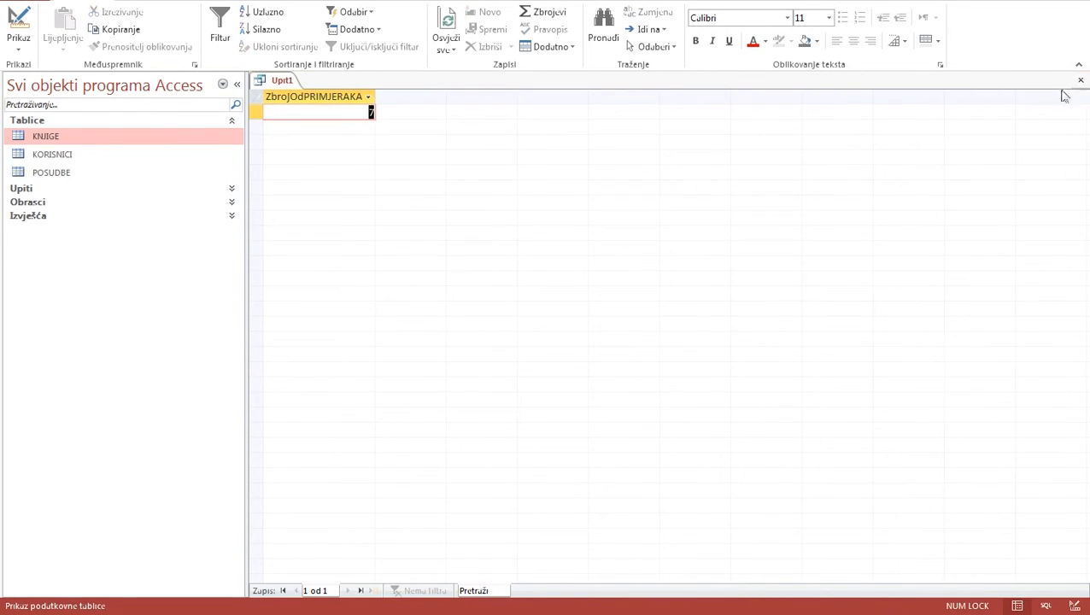